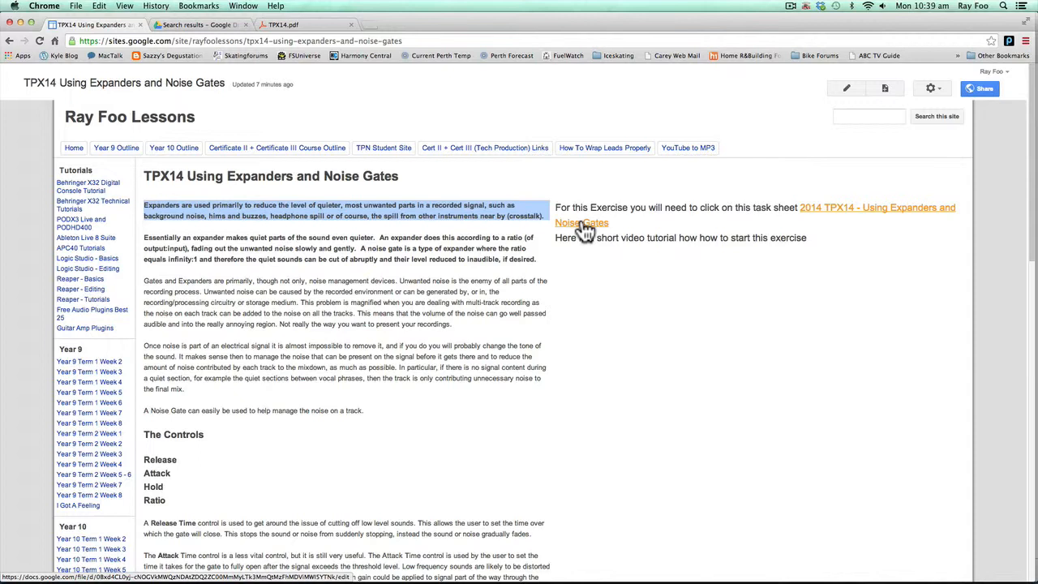
# - Switch to Finder and open the REAPER project file in the TPX14 Using expanders & noise gates folder
pyautogui.press('super+Tab')
pyautogui.press('super+Tab')
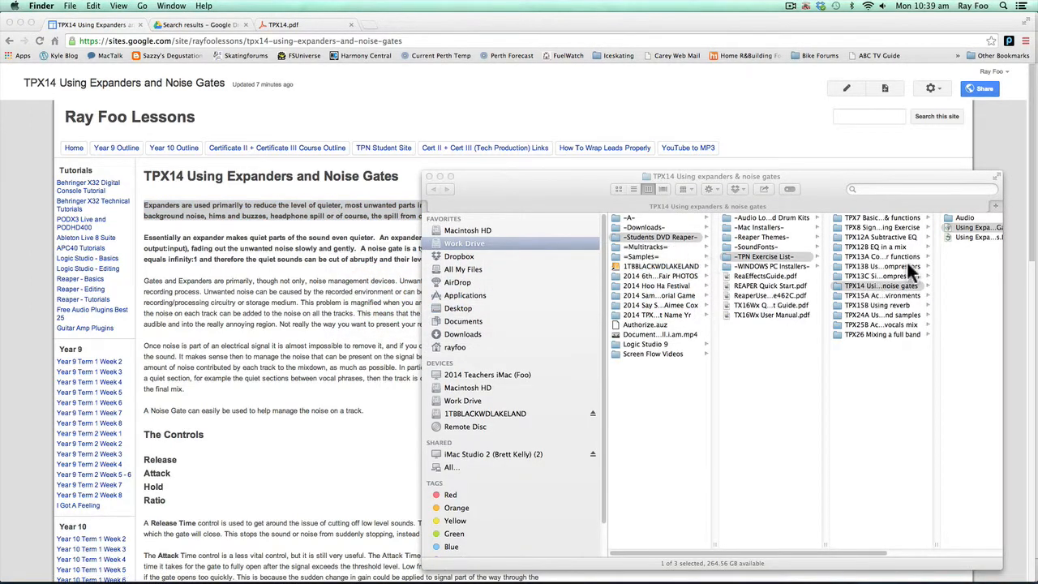
pyautogui.click(866, 282)
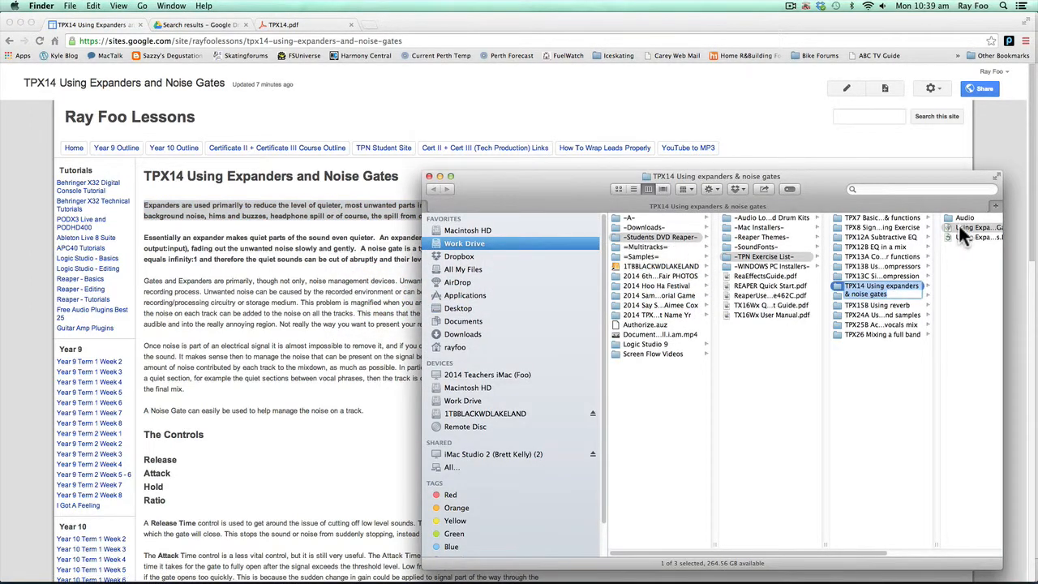
pyautogui.doubleClick(836, 227)
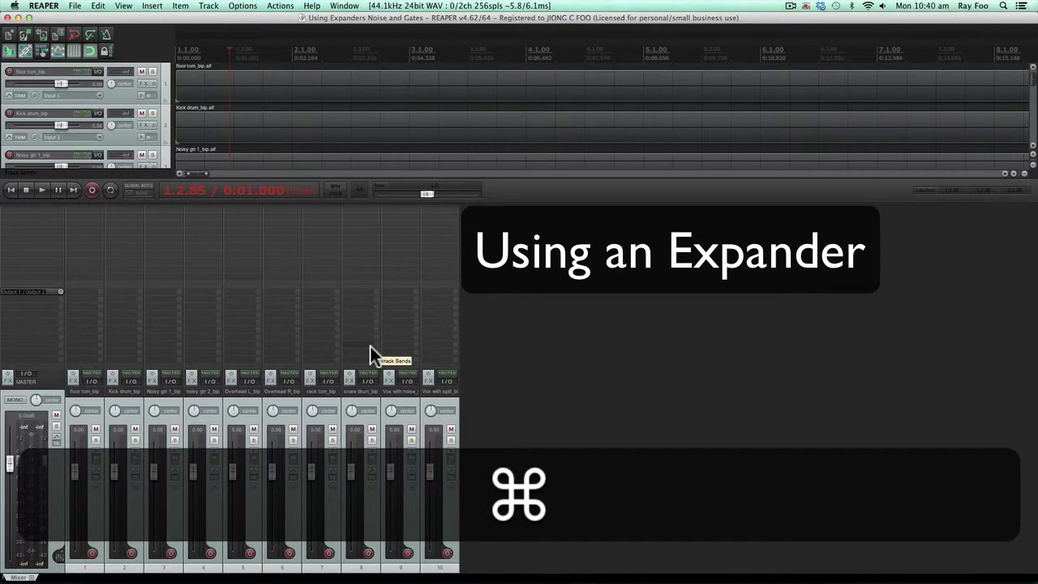
# - Hide the mixer and play back the project from before the first notes to hear the Noisy gtr 1_bip recording
pyautogui.press('super+m')
pyautogui.scroll(-5, 553, 295)
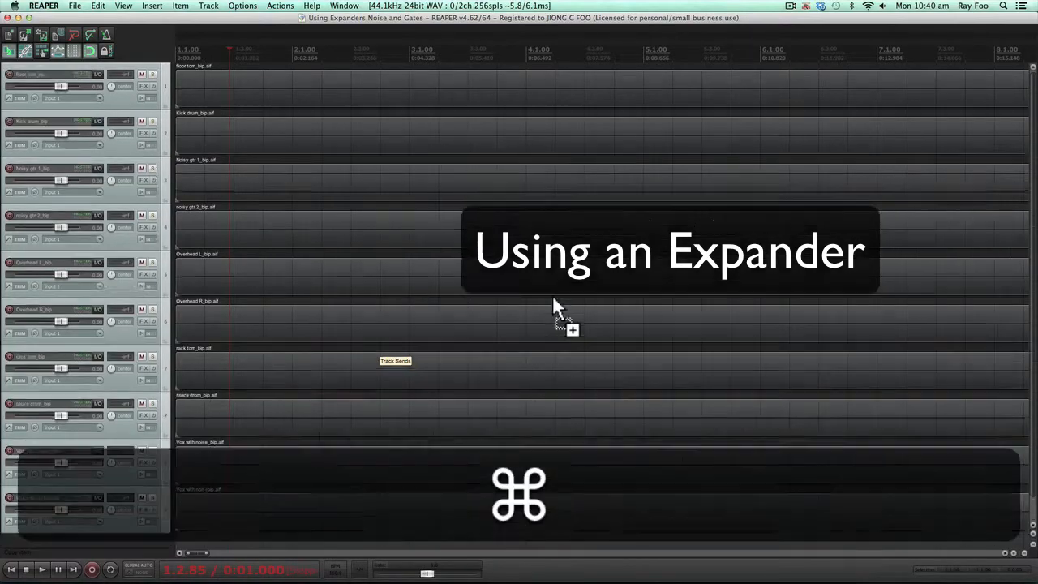
pyautogui.scroll(5, 553, 296)
pyautogui.scroll(-10, 552, 296)
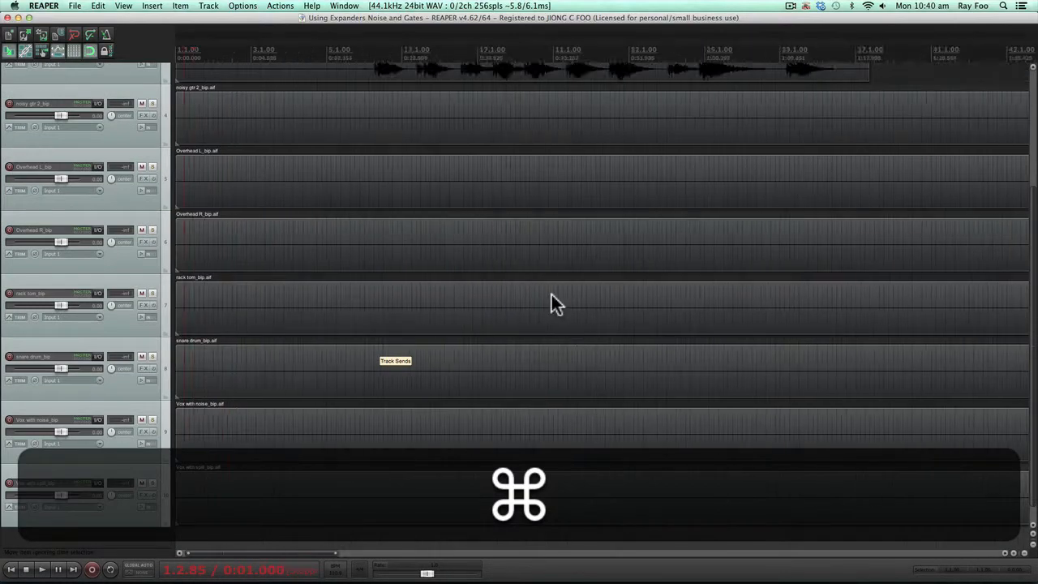
pyautogui.scroll(-6, 551, 295)
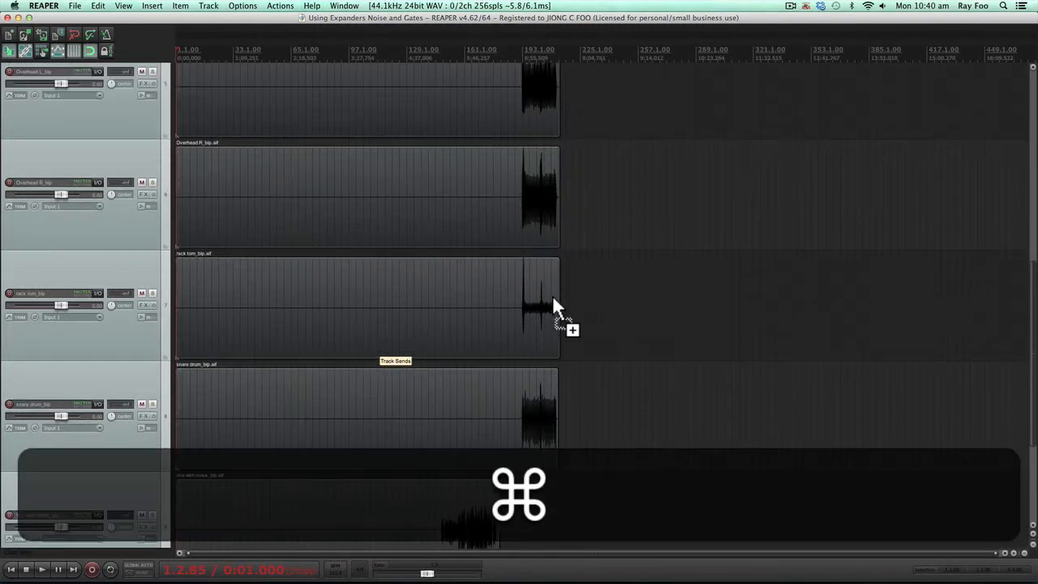
pyautogui.click(190, 51)
pyautogui.press('space')
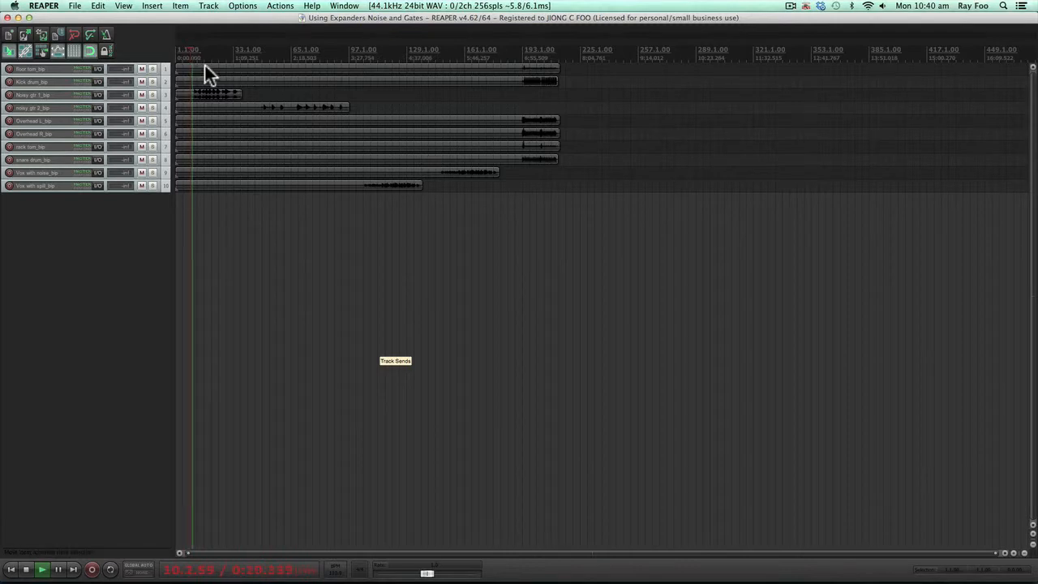
pyautogui.scroll(4, 205, 66)
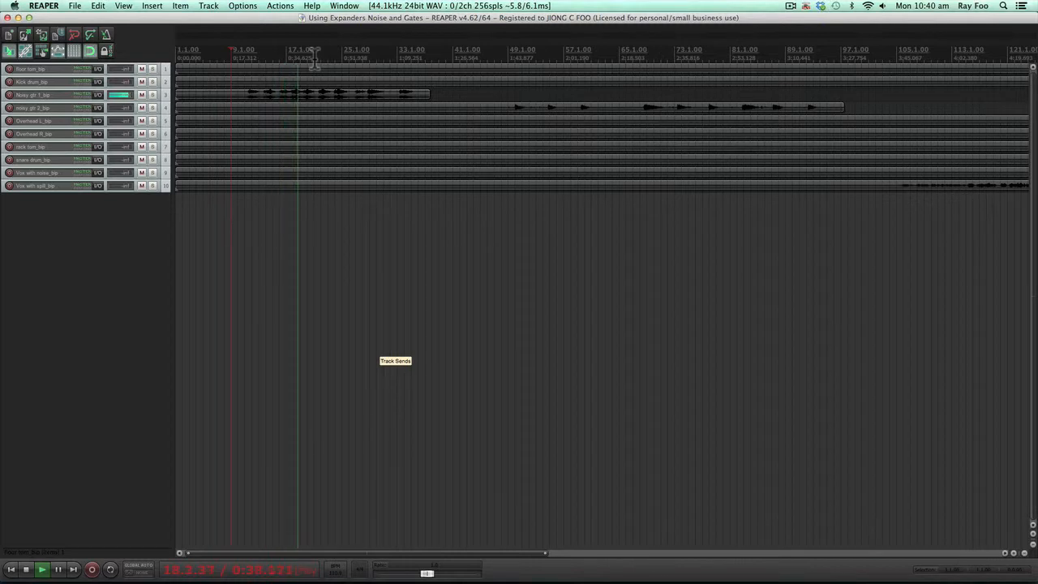
pyautogui.press('space')
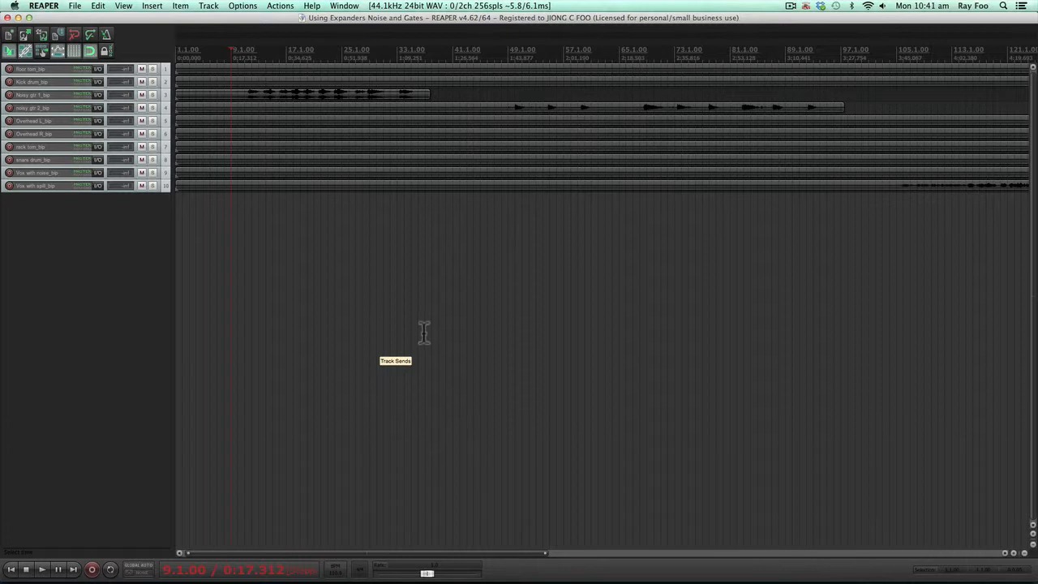
# - Select bars 11 to 31 over the noisy guitar passage, enable repeat and start playback
pyautogui.moveTo(247, 50); pyautogui.dragTo(384, 58)
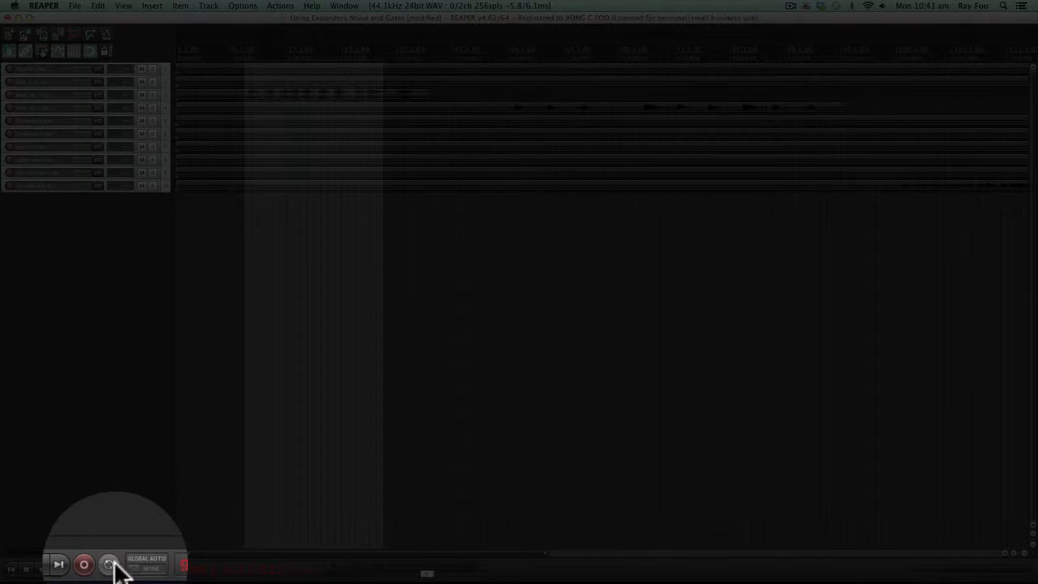
pyautogui.click(115, 565)
pyautogui.click(58, 563)
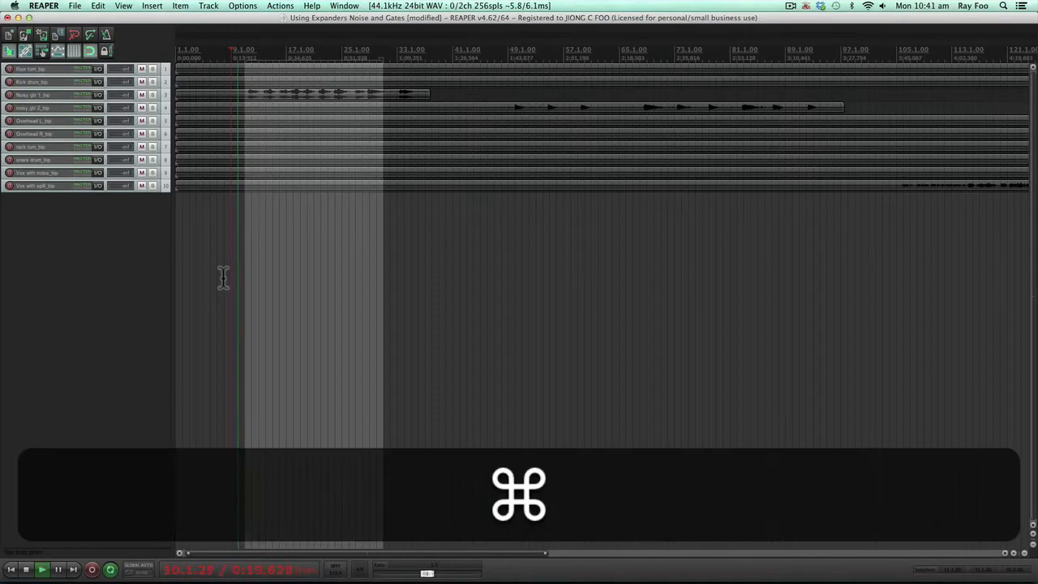
# - Show the mixer and add the JS: SStillwell/expander effect to track 3, Noisy gtr 1_bip, moving its window clear of the tracks
pyautogui.press('super+m')
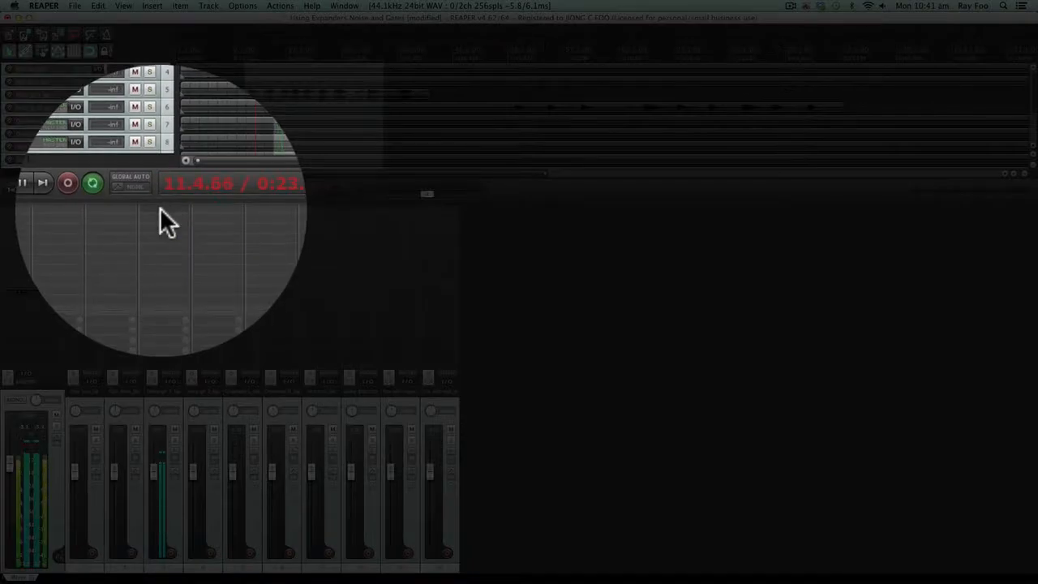
pyautogui.click(162, 207)
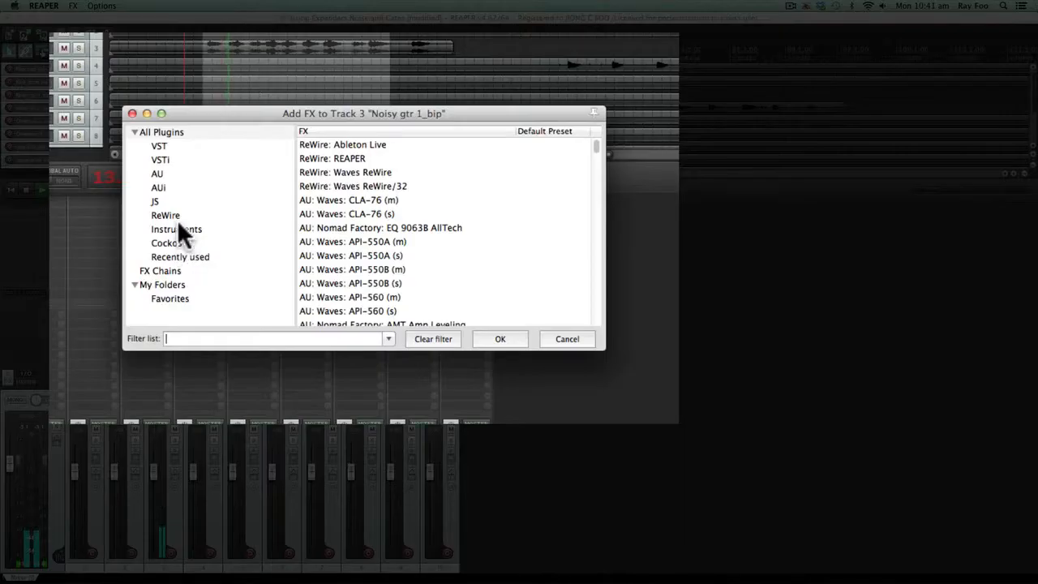
pyautogui.click(161, 200)
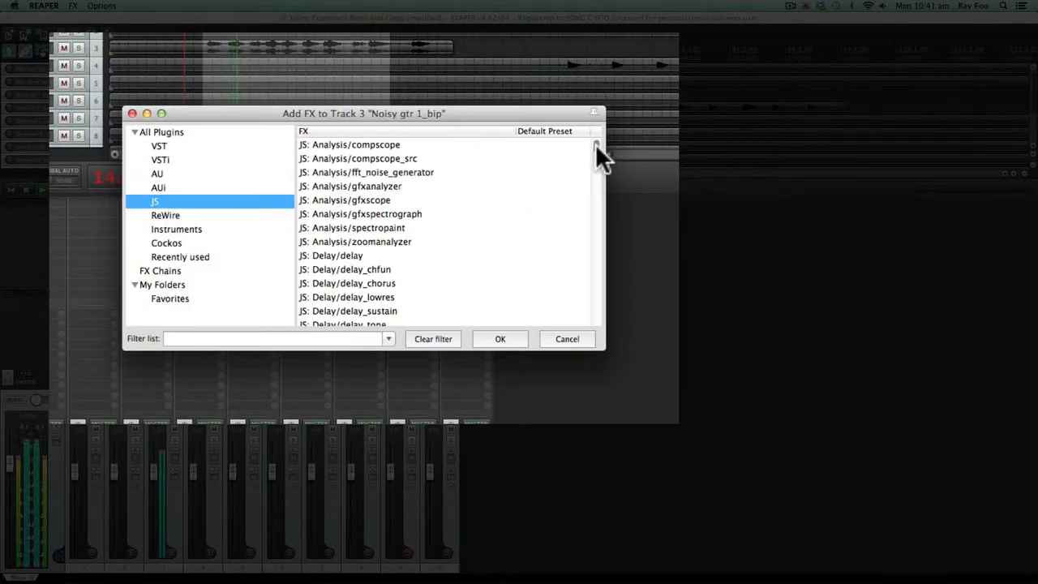
pyautogui.moveTo(595, 143); pyautogui.dragTo(589, 279)
pyautogui.click(387, 285)
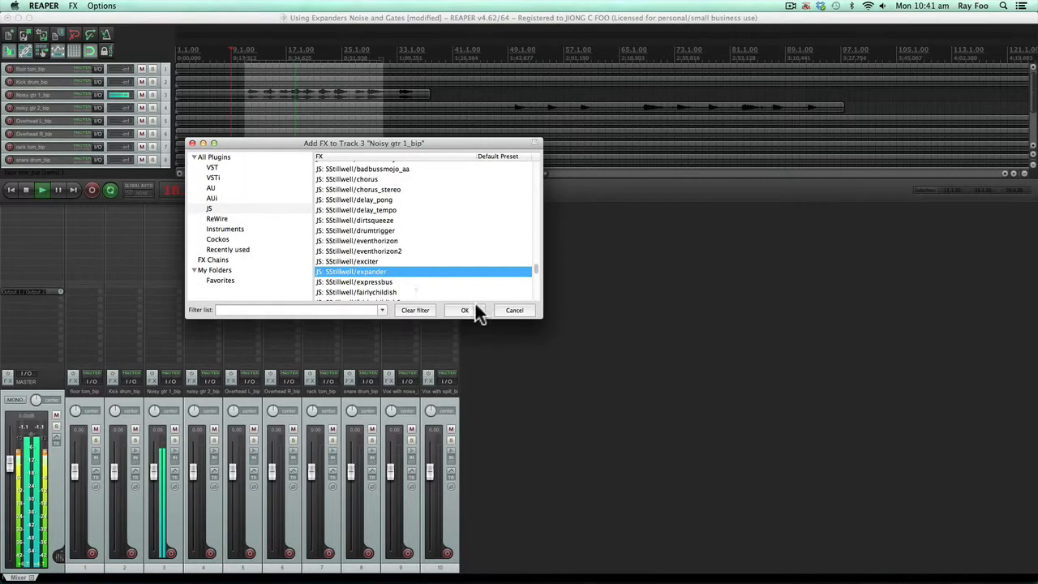
pyautogui.click(465, 309)
pyautogui.moveTo(236, 40); pyautogui.dragTo(424, 209)
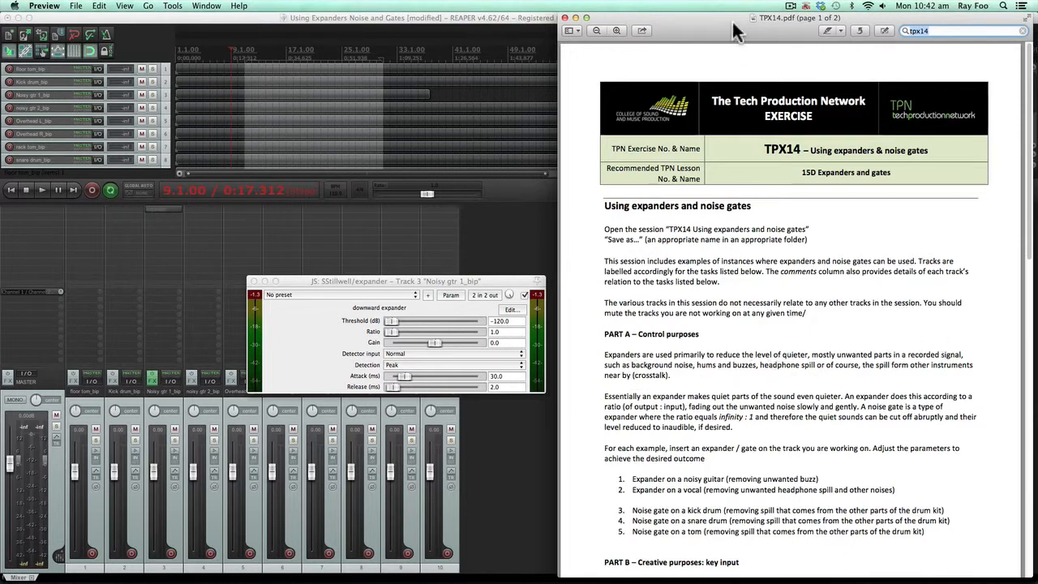
# - Move the TPX14.pdf task sheet out of view, return to REAPER and reposition the expander window over the mixer
pyautogui.moveTo(743, 25); pyautogui.dragTo(0, 50)
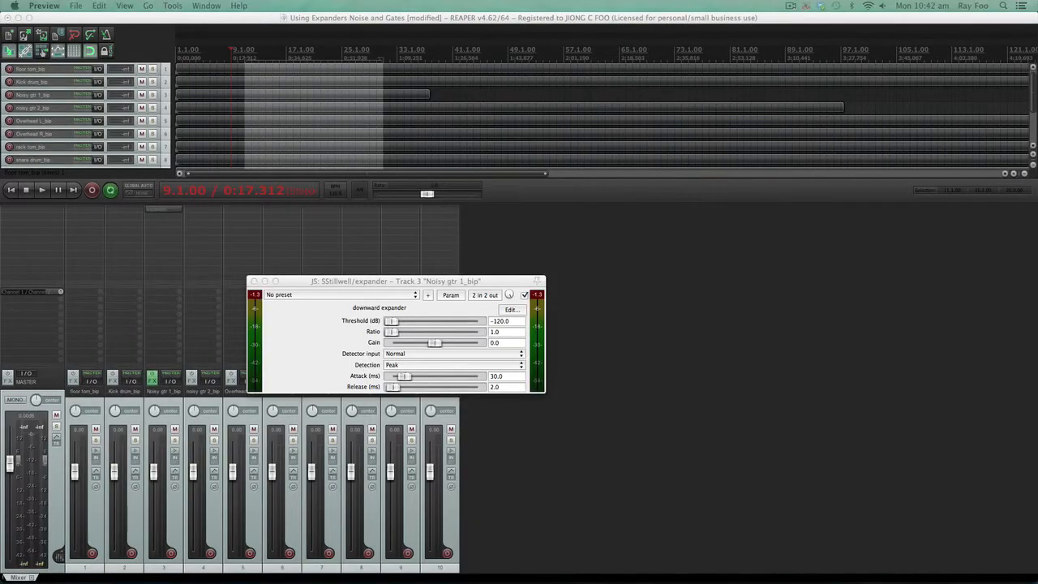
pyautogui.click(417, 287)
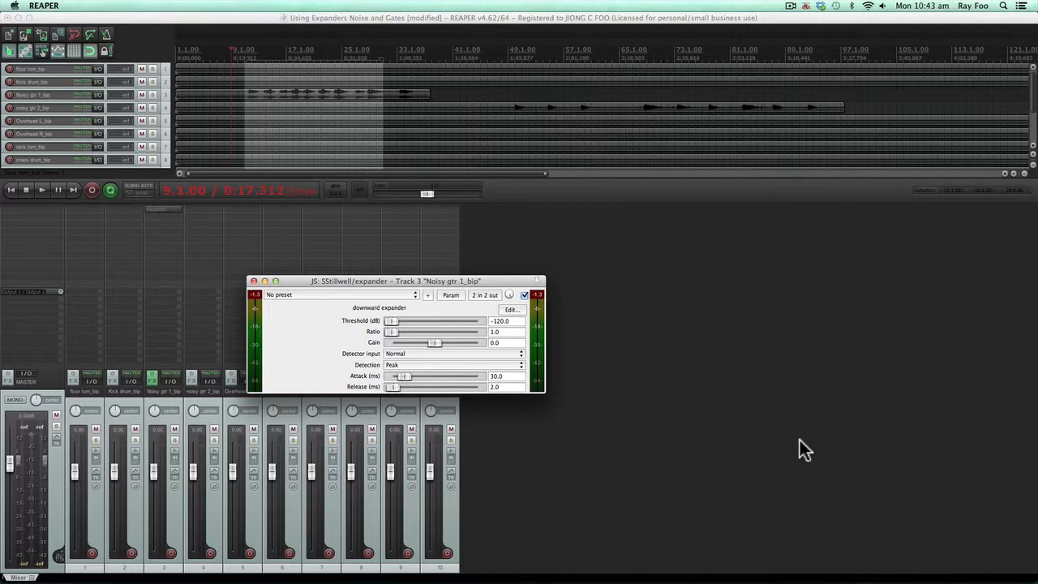
pyautogui.moveTo(456, 279); pyautogui.dragTo(535, 305)
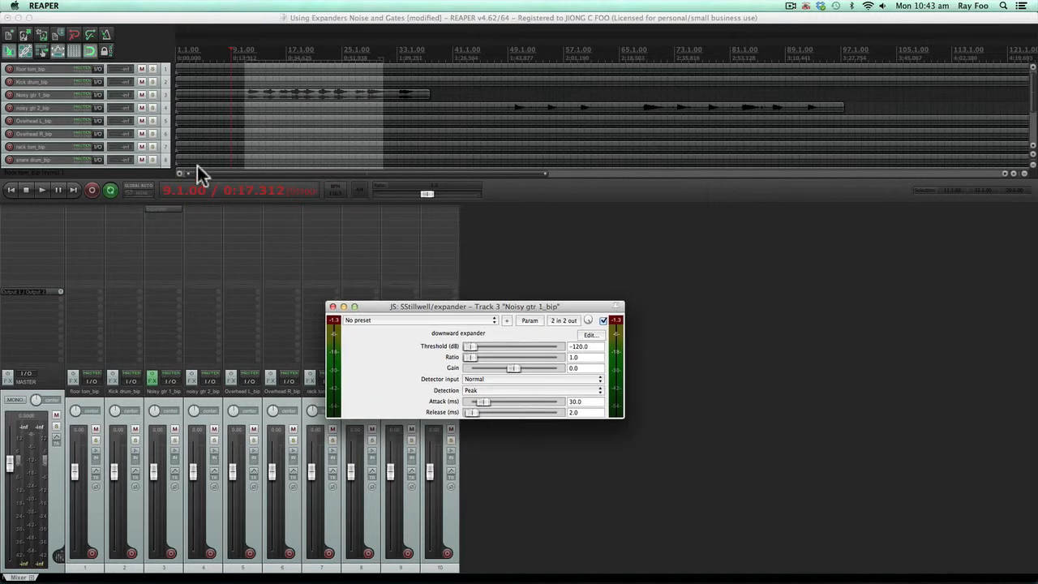
# - Play the guitar loop, hide the mixer and enlarge the Noisy gtr 1_bip track to show its waveform in detail
pyautogui.press('space')
pyautogui.click(131, 249)
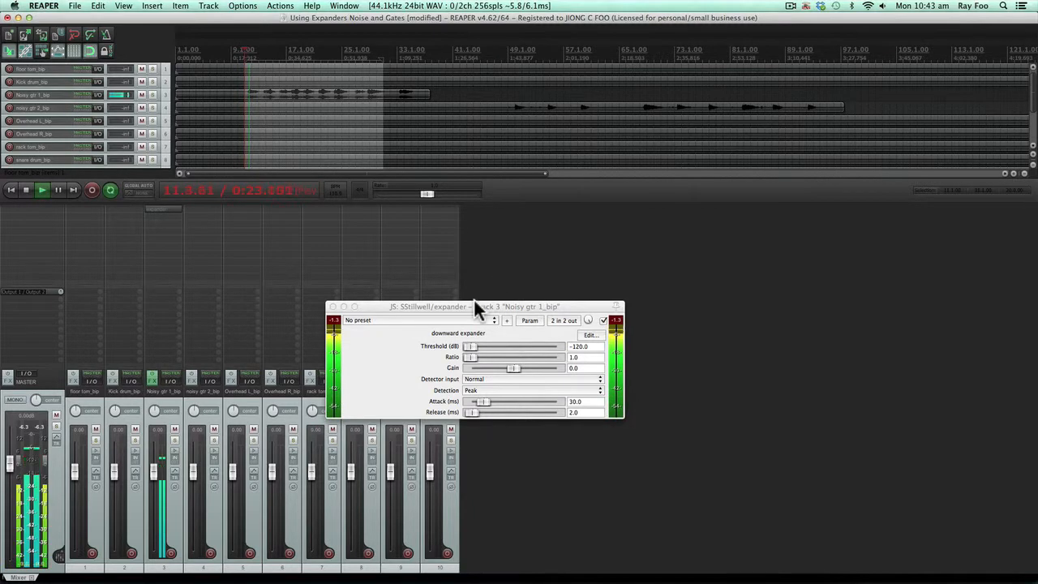
pyautogui.moveTo(475, 306); pyautogui.dragTo(536, 338)
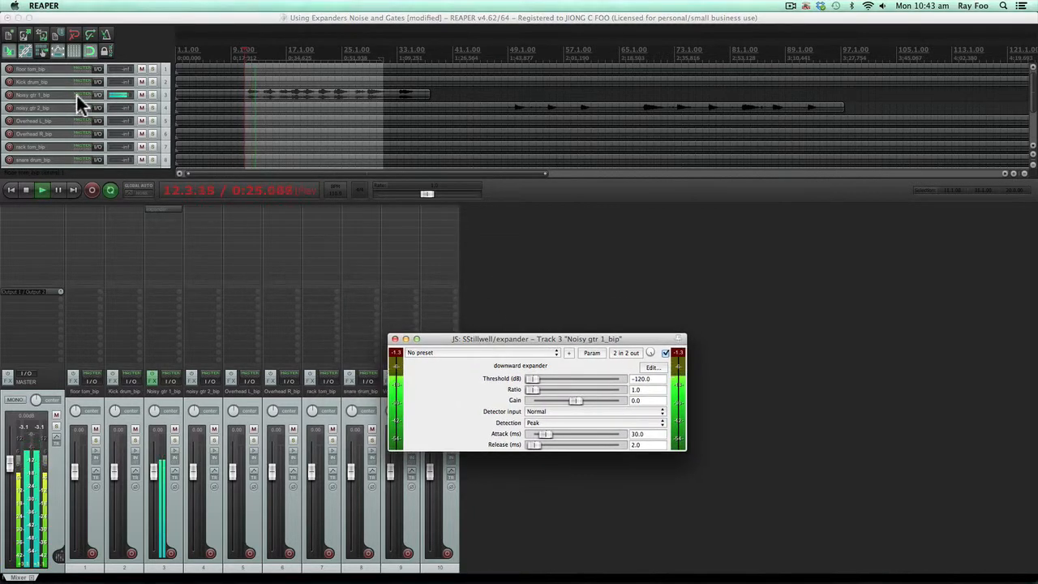
pyautogui.press('super+m')
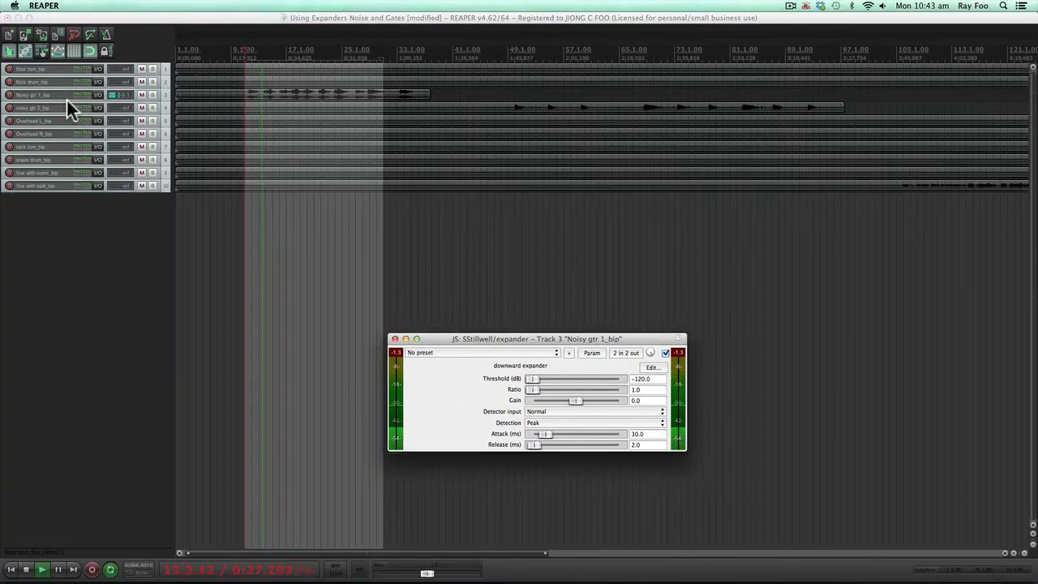
pyautogui.moveTo(60, 99); pyautogui.dragTo(62, 295)
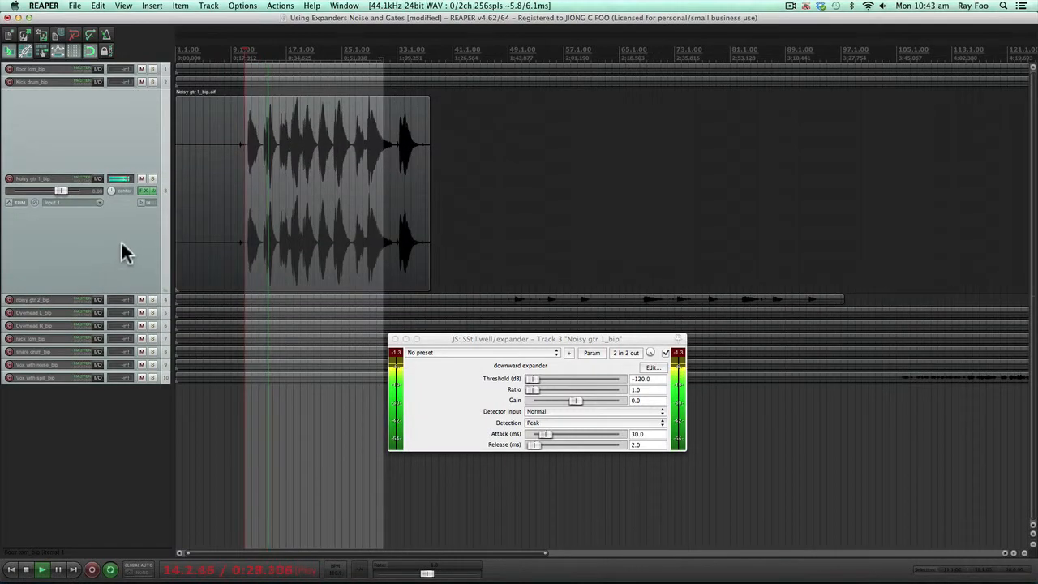
pyautogui.scroll(5, 245, 213)
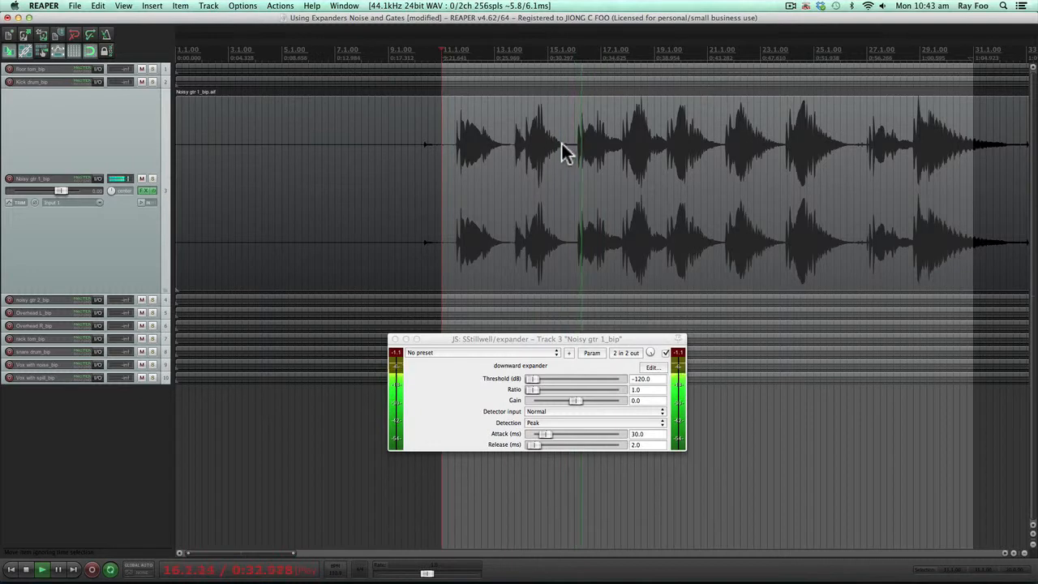
# - Play the guitar track from 13.2.00 and listen to the noise in the gaps between the notes
pyautogui.press('space')
pyautogui.click(501, 51)
pyautogui.press('space')
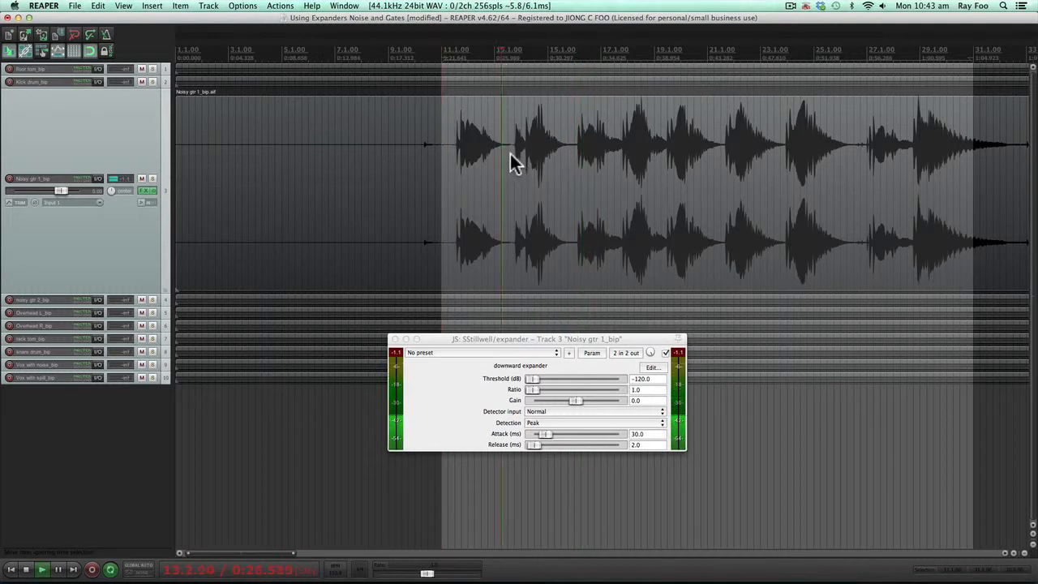
pyautogui.press('space')
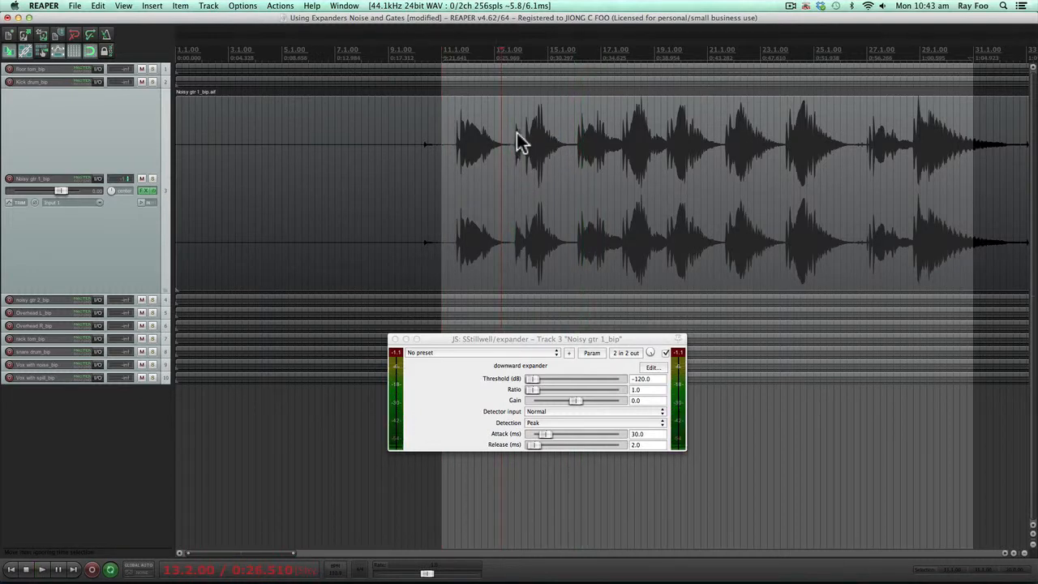
pyautogui.press('space')
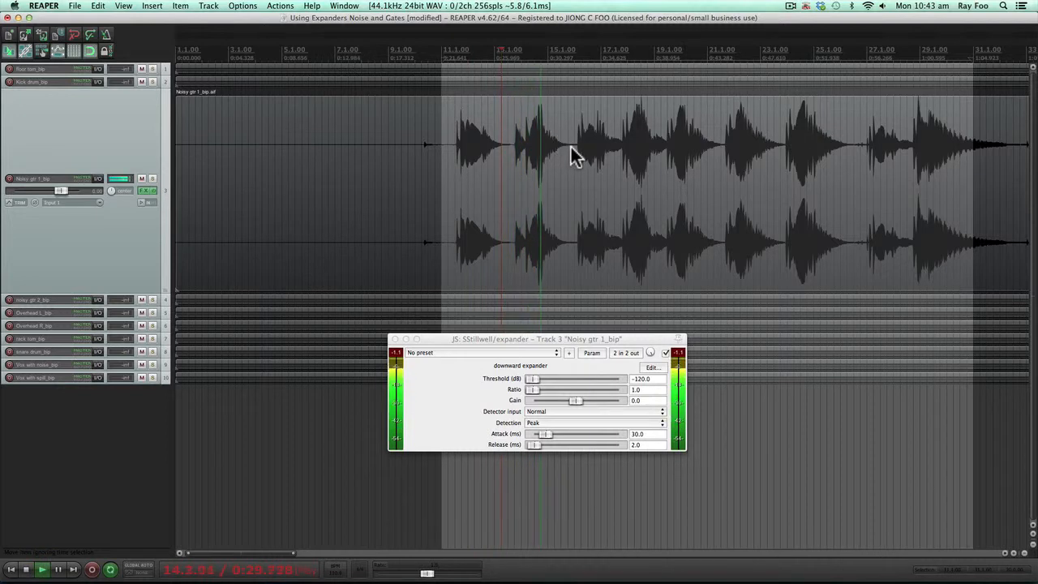
pyautogui.press('space')
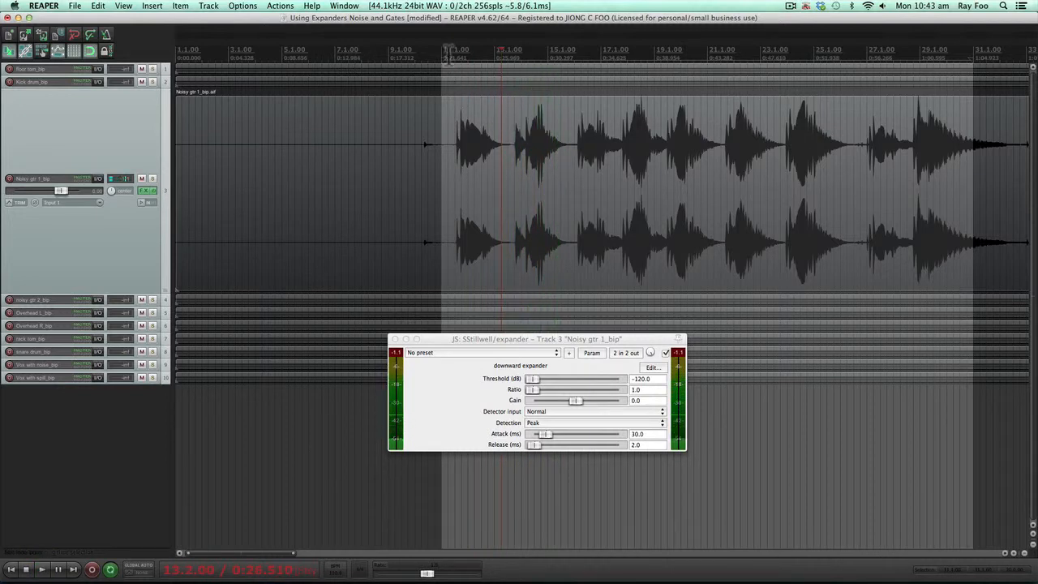
# - Audition the guitar from 11.2.00 and set the expander's threshold to -22.4 dB and its ratio to 8.7
pyautogui.click(448, 52)
pyautogui.press('space')
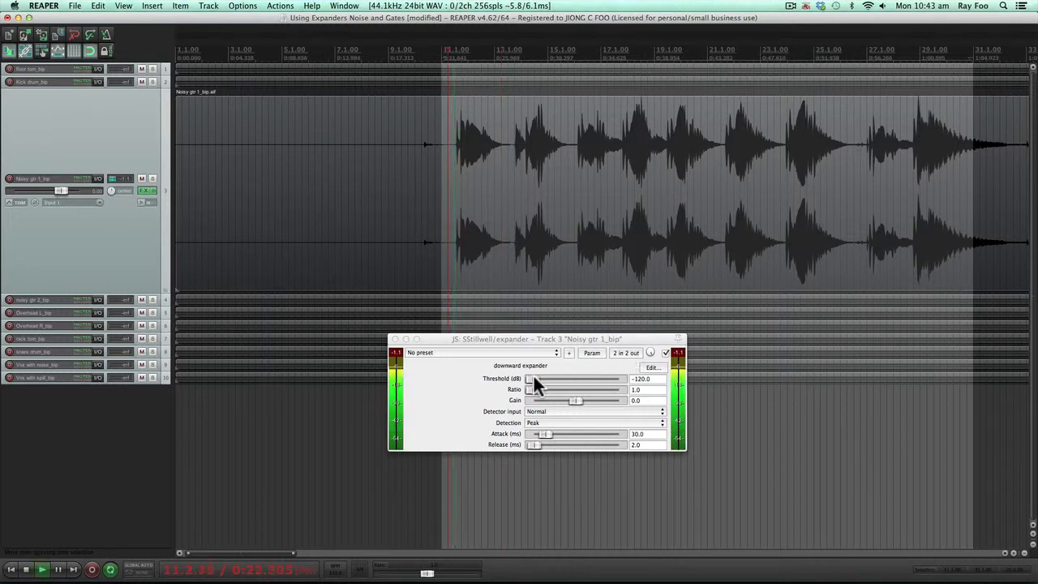
pyautogui.moveTo(533, 377); pyautogui.dragTo(602, 378)
pyautogui.press('space')
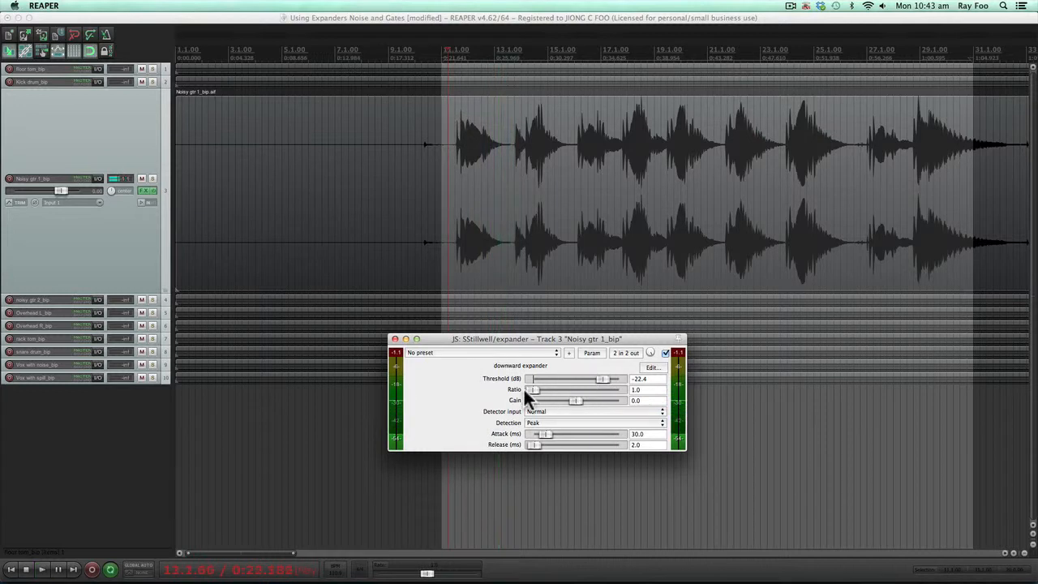
pyautogui.moveTo(524, 388); pyautogui.dragTo(570, 387)
pyautogui.press('space')
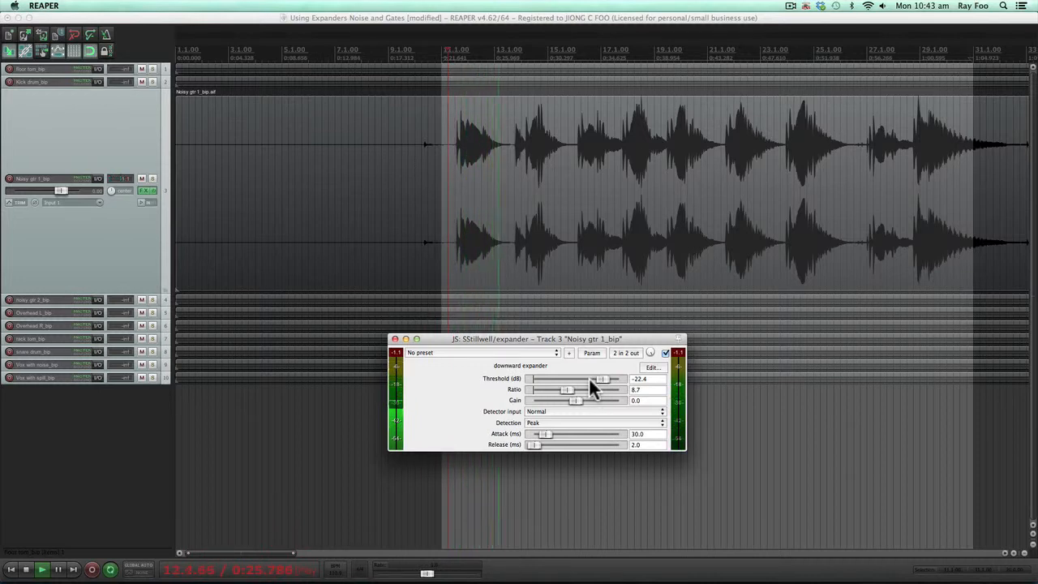
pyautogui.press('space')
# - Toggle the expander's bypass on and off, and adjust its threshold to -43.3 dB while playing the loop
pyautogui.click(665, 354)
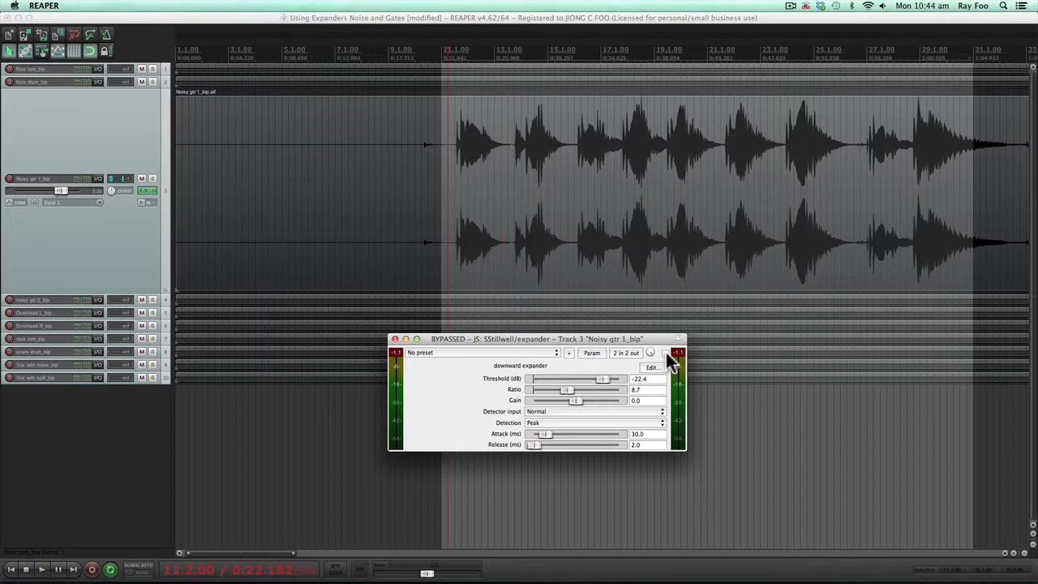
pyautogui.click(665, 353)
pyautogui.press('space')
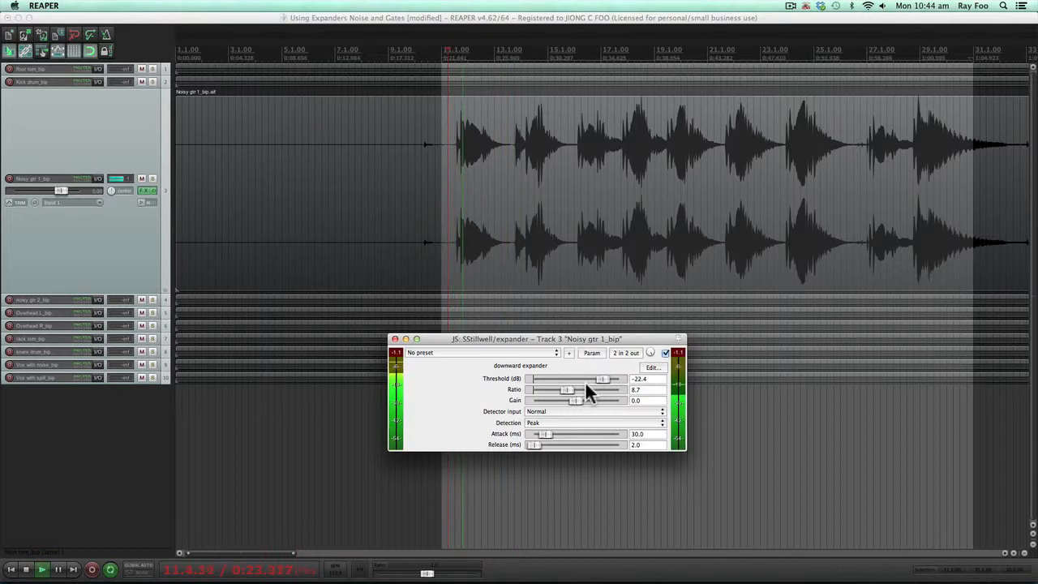
pyautogui.moveTo(600, 380); pyautogui.dragTo(584, 380)
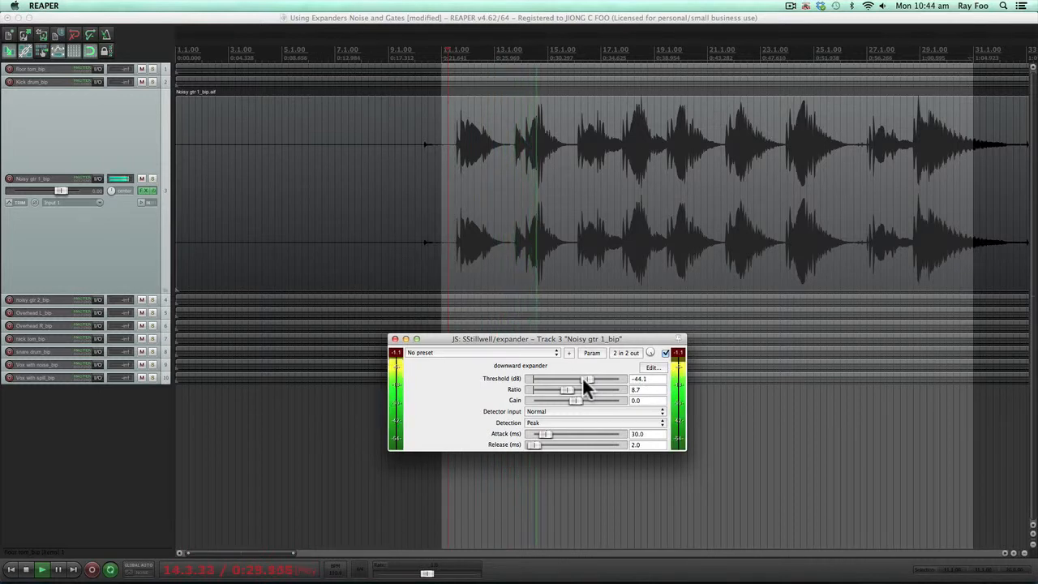
pyautogui.moveTo(582, 377); pyautogui.dragTo(583, 376)
pyautogui.press('space')
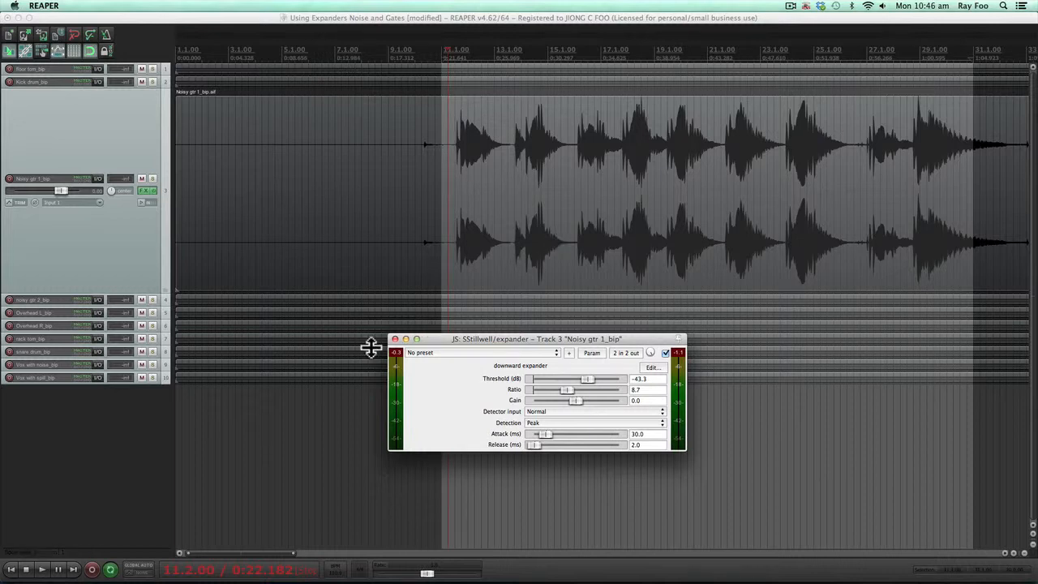
# - Close the expander window, show the mixer and remove the expander from the Noisy gtr 1_bip track
pyautogui.click(395, 341)
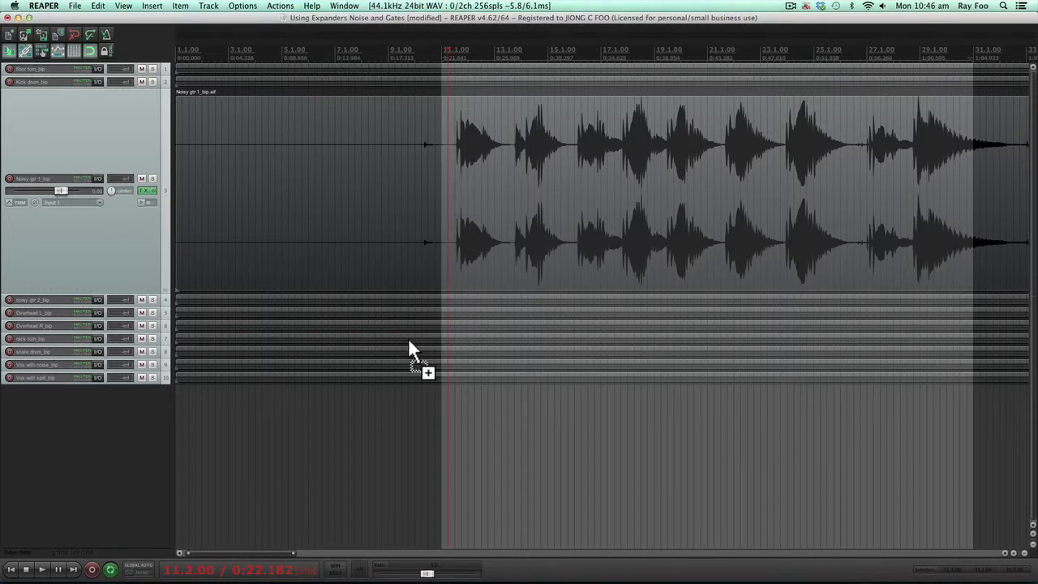
pyautogui.press('super+m')
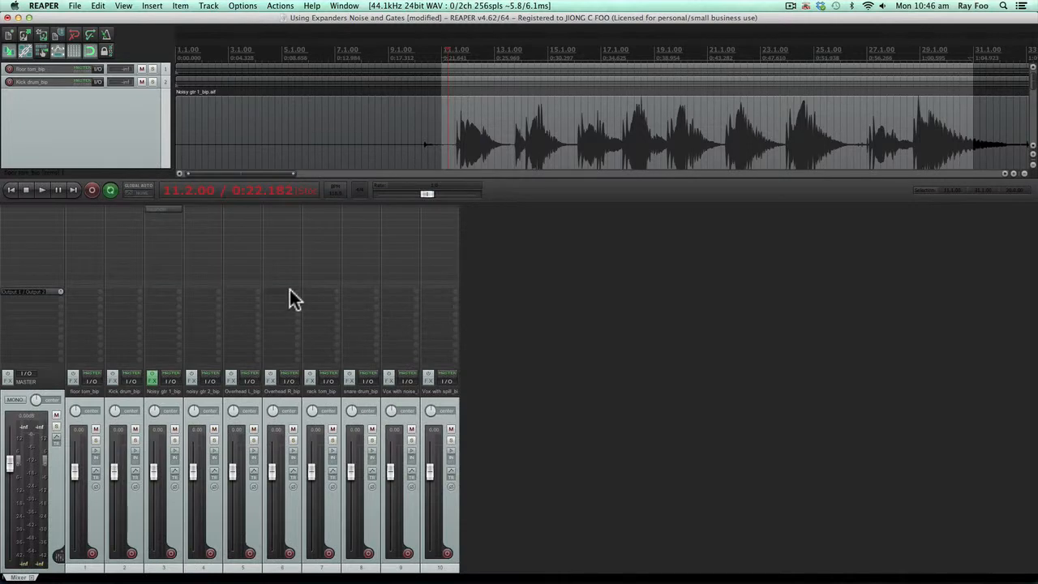
pyautogui.keyDown('alt'); pyautogui.click(159, 210); pyautogui.keyUp('alt')
# - Add the Cockos ReaGate plug-in to the Noisy gtr 1_bip track and move its window clear of the mixer channels
pyautogui.doubleClick(157, 208)
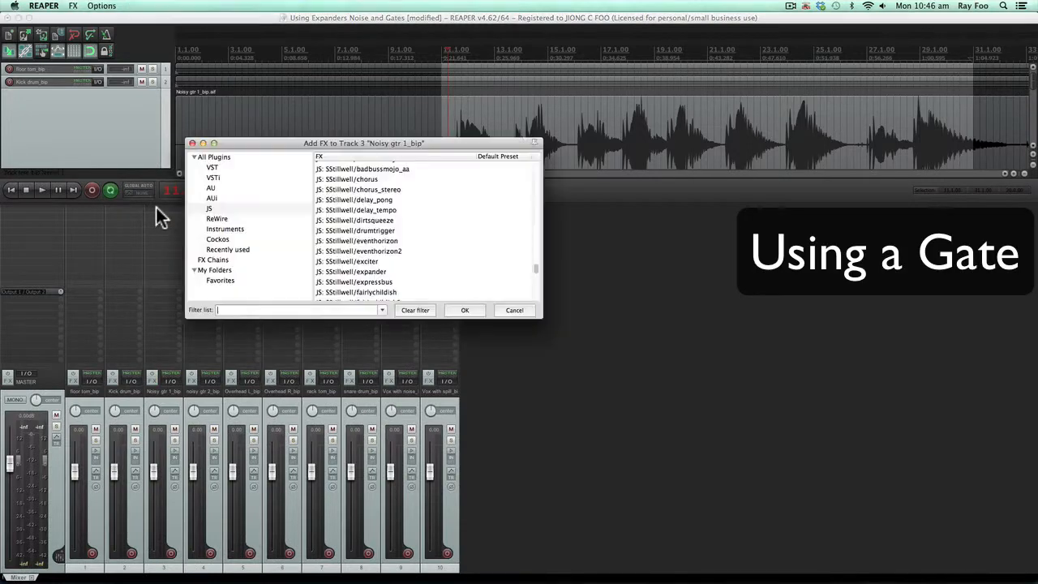
pyautogui.click(223, 236)
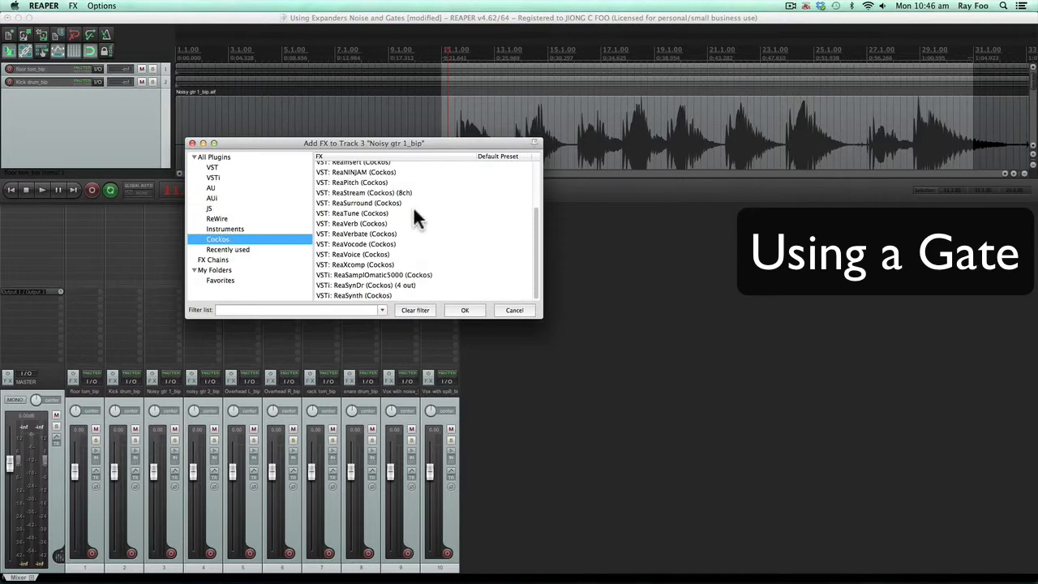
pyautogui.scroll(-2, 413, 213)
pyautogui.click(381, 205)
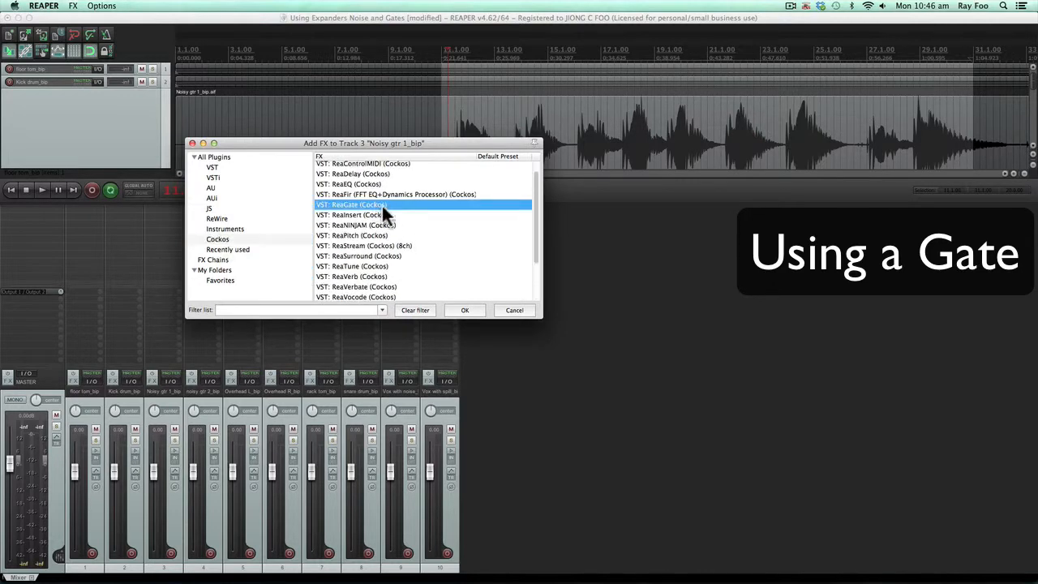
pyautogui.click(467, 312)
pyautogui.moveTo(229, 33); pyautogui.dragTo(688, 288)
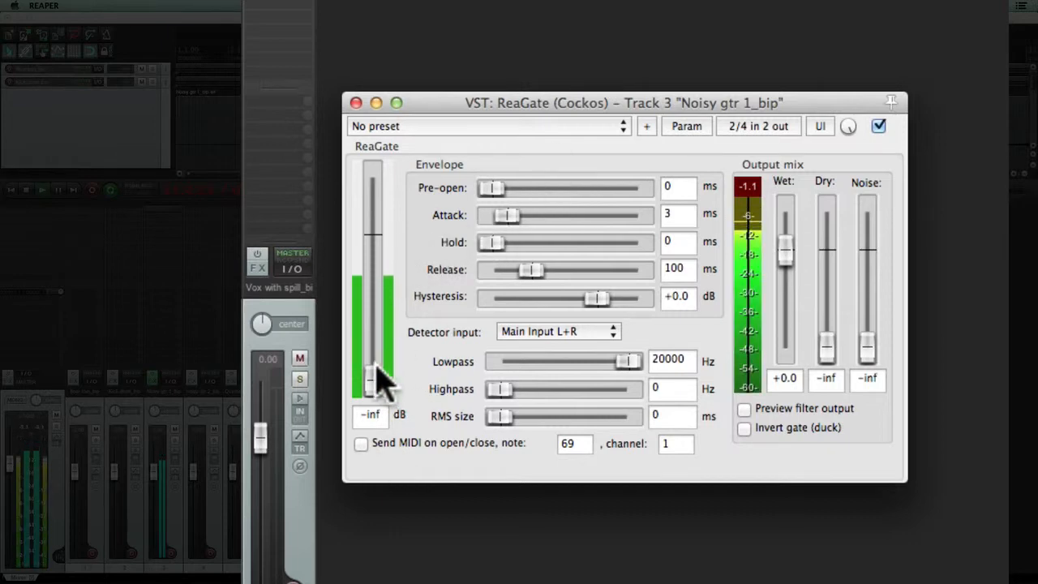
# - Sweep the gate's threshold up to +12.0 dB, and set pre-open to 234 ms, threshold to -10.9 dB and attack to 500 ms
pyautogui.moveTo(377, 369); pyautogui.dragTo(373, 410)
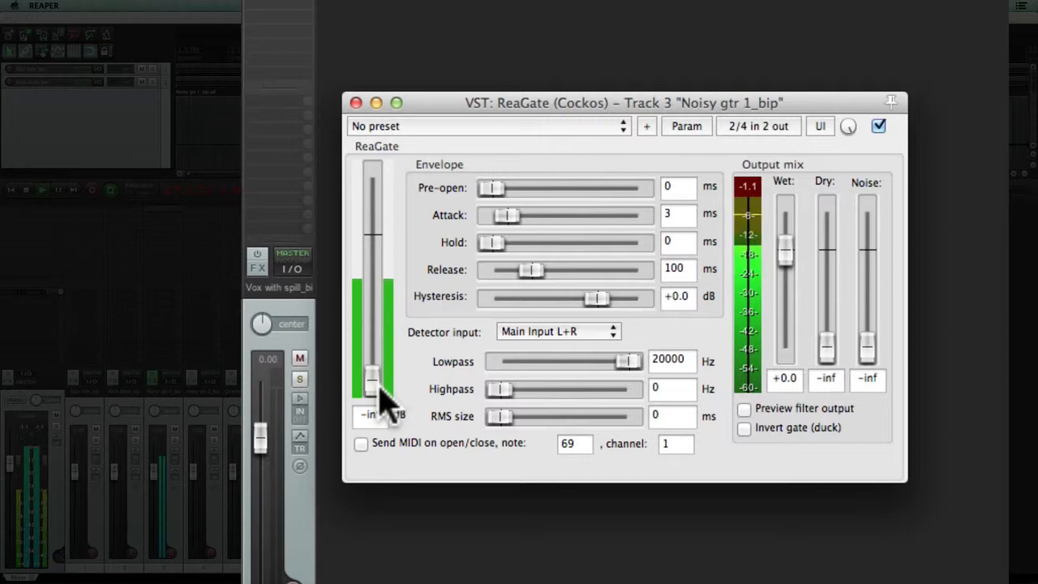
pyautogui.moveTo(374, 384); pyautogui.dragTo(378, 173)
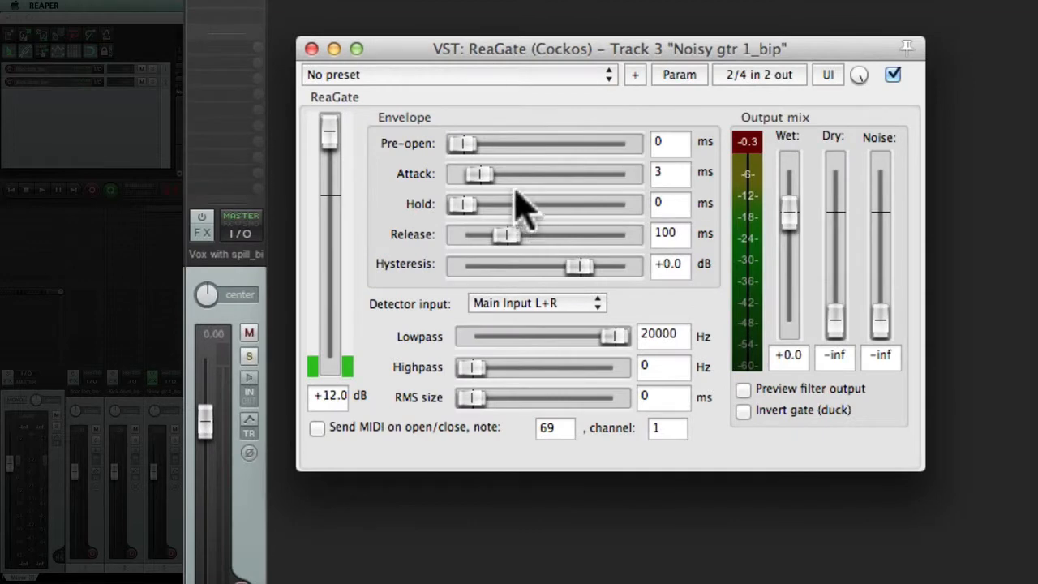
pyautogui.moveTo(463, 144); pyautogui.dragTo(621, 144)
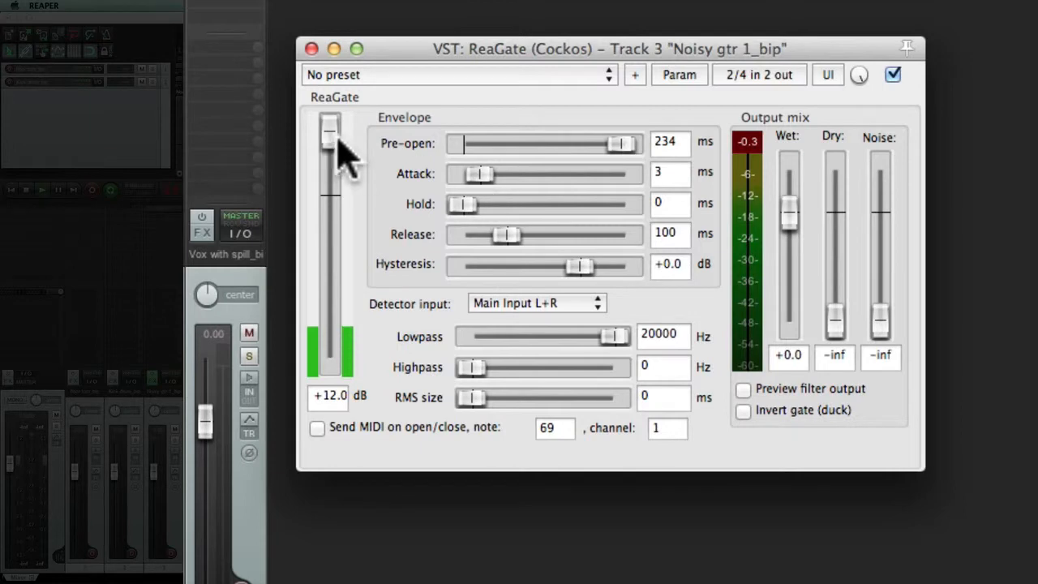
pyautogui.moveTo(332, 142); pyautogui.dragTo(332, 241)
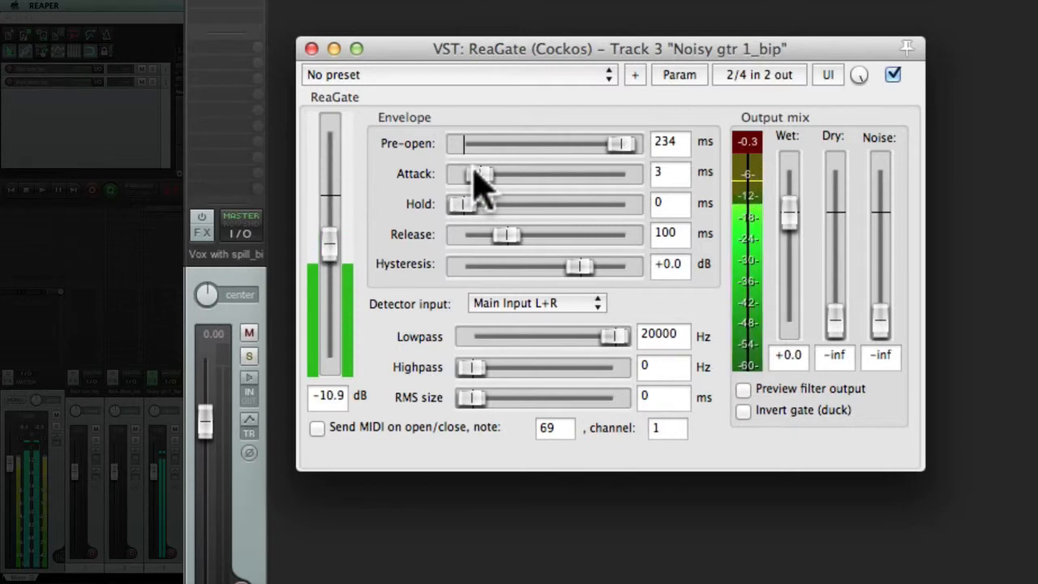
pyautogui.moveTo(478, 174); pyautogui.dragTo(660, 167)
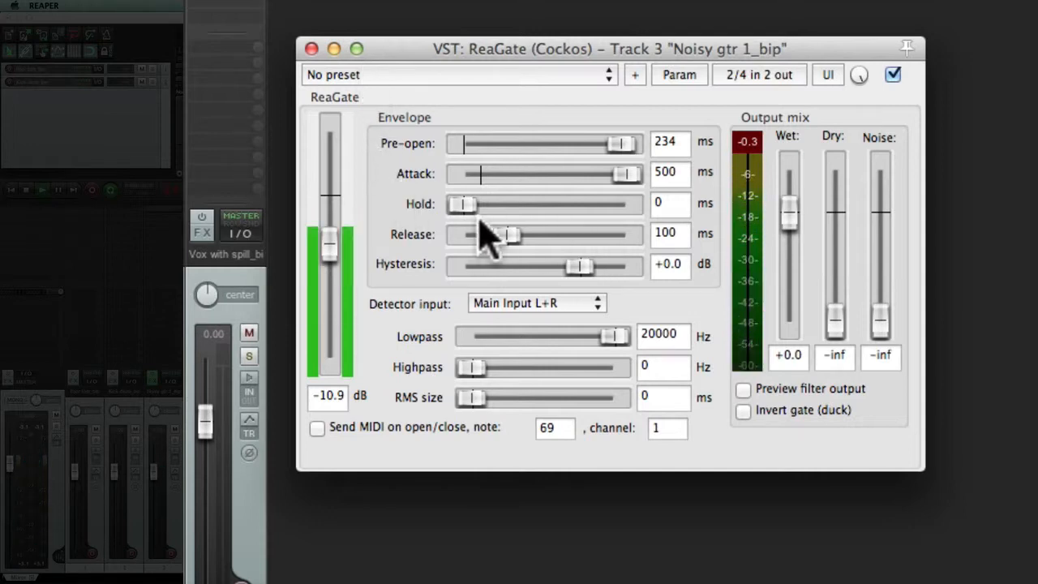
# - Try the gate's release at 0 ms and 381 ms, and return it to 0 ms, while auditioning the guitar
pyautogui.moveTo(510, 237); pyautogui.dragTo(464, 243)
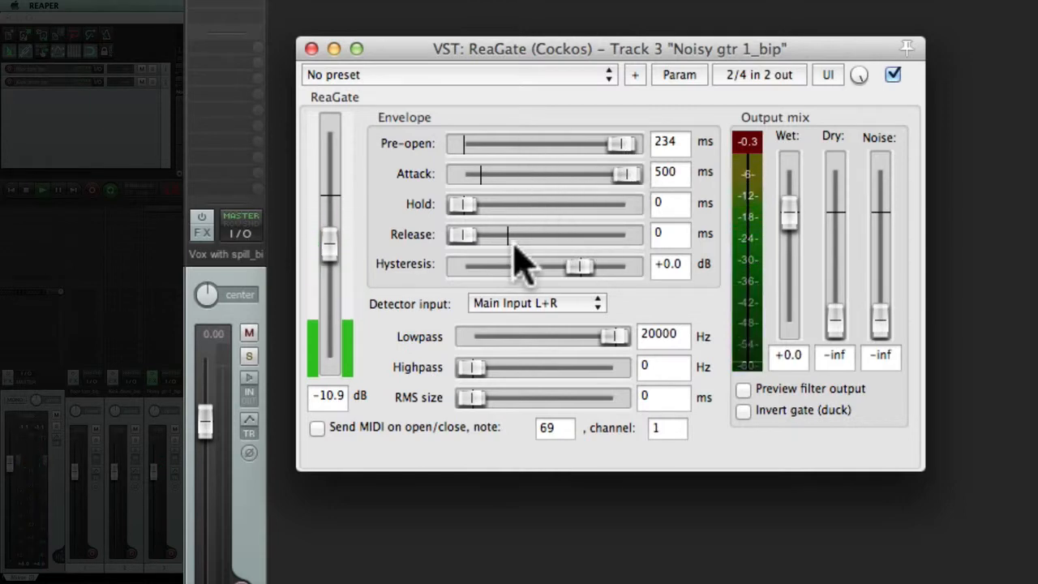
pyautogui.moveTo(468, 234); pyautogui.dragTo(540, 233)
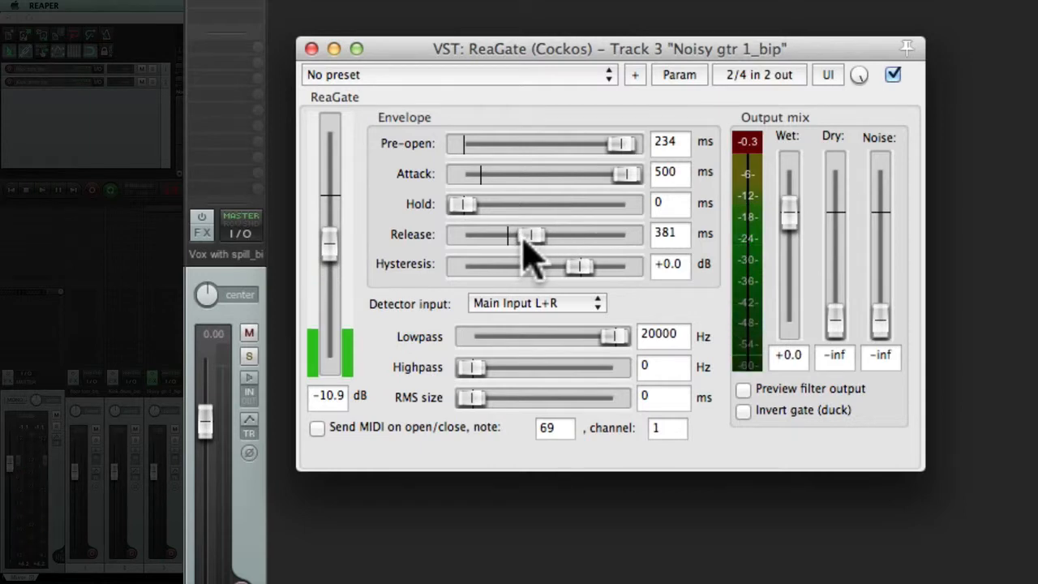
pyautogui.moveTo(530, 234); pyautogui.dragTo(369, 234)
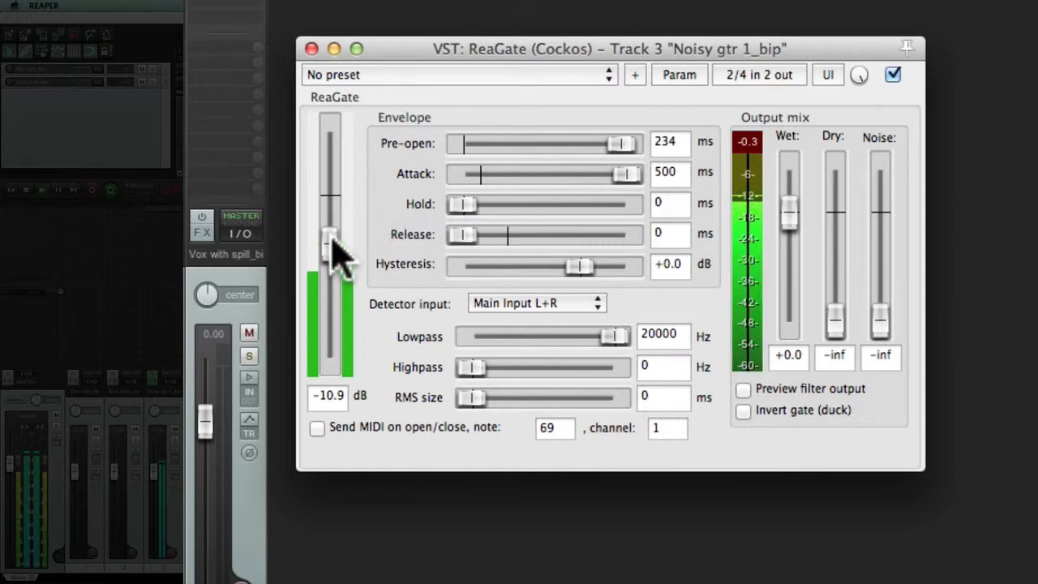
# - Fine-tune the gate's threshold to -9.9 dB and set its release to 378 ms while auditioning the guitar loop
pyautogui.moveTo(330, 243); pyautogui.dragTo(330, 214)
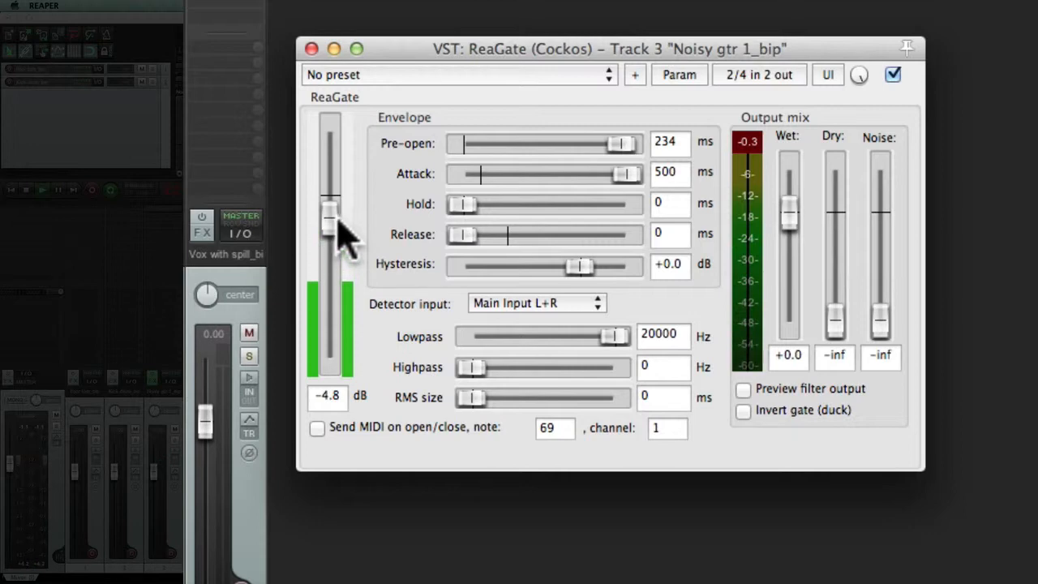
pyautogui.moveTo(330, 217)
pyautogui.mouseDown()
pyautogui.moveTo(328, 242)
pyautogui.moveTo(330, 215)
pyautogui.mouseUp()
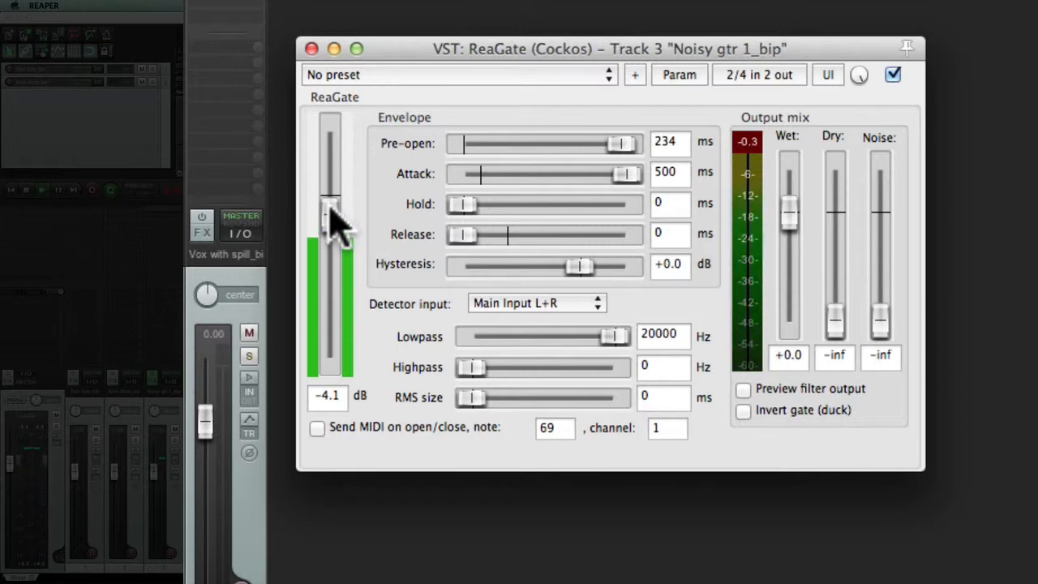
pyautogui.moveTo(330, 213); pyautogui.dragTo(329, 230)
pyautogui.moveTo(329, 227); pyautogui.dragTo(336, 236)
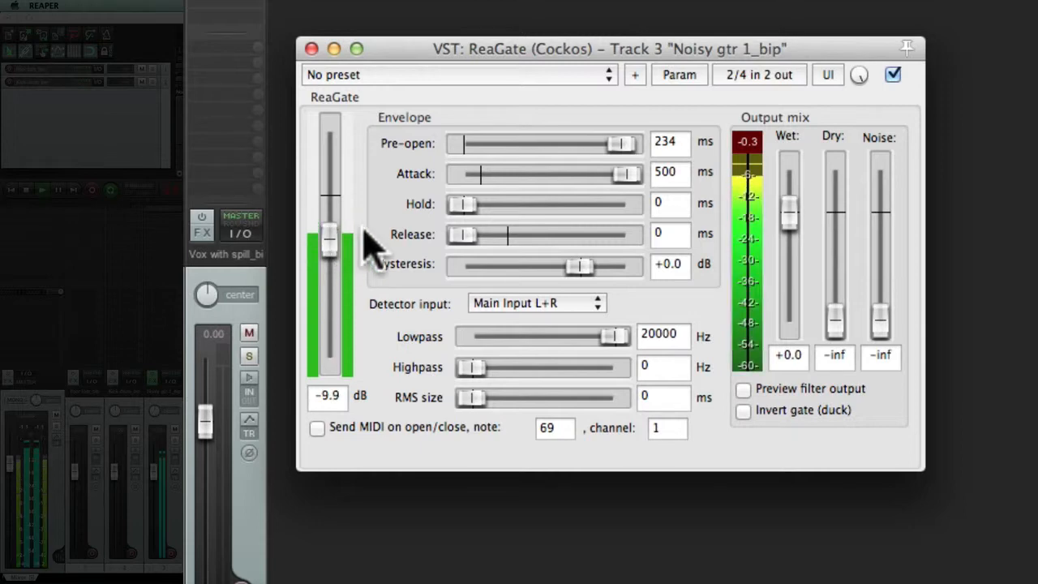
pyautogui.moveTo(462, 235); pyautogui.dragTo(512, 234)
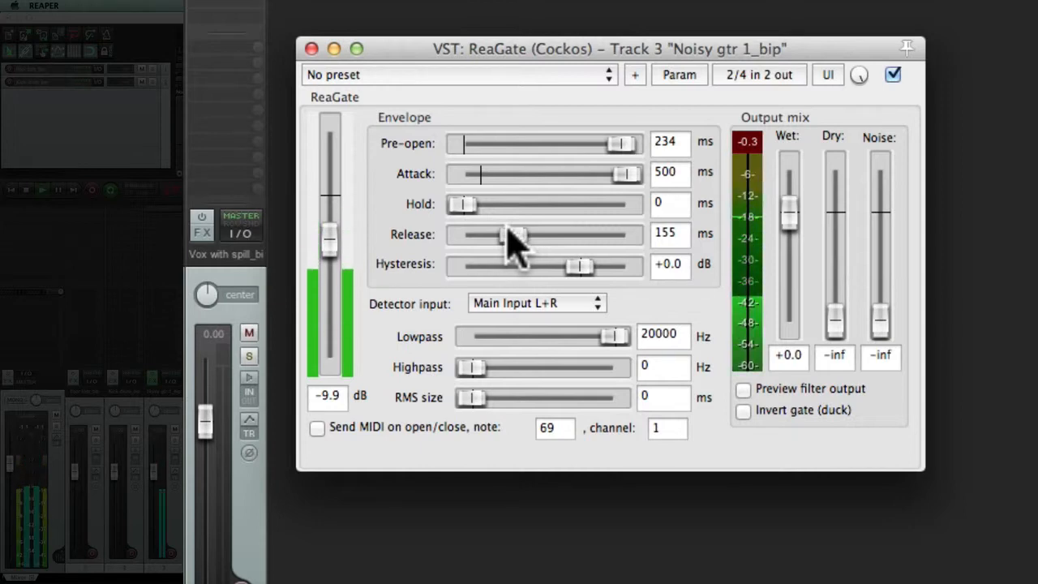
pyautogui.moveTo(507, 231); pyautogui.dragTo(529, 233)
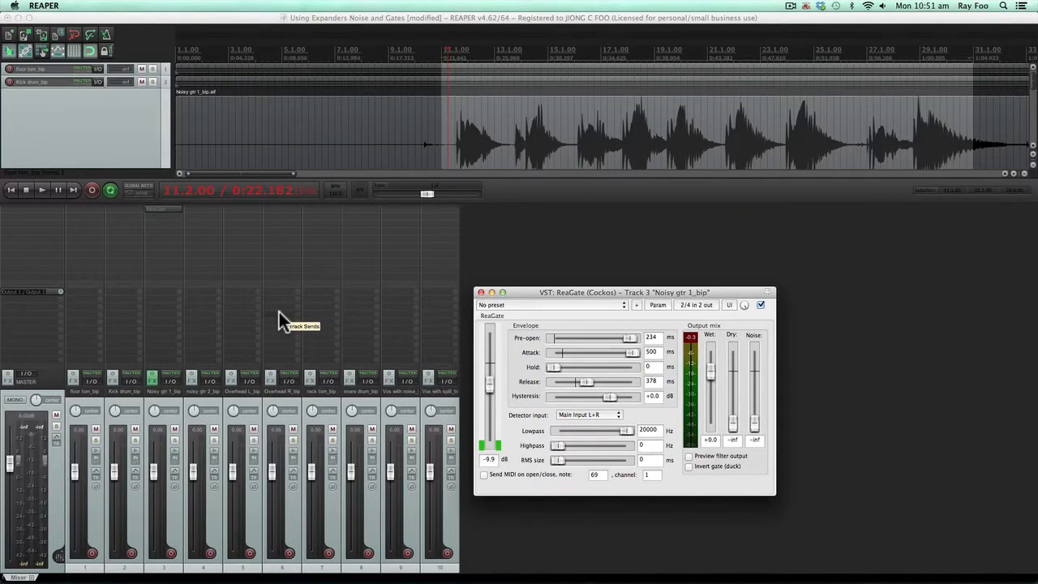
# - Switch to Google Chrome with the TPX14 Using Expanders and Noise Gates lesson page
pyautogui.press('super+Tab')
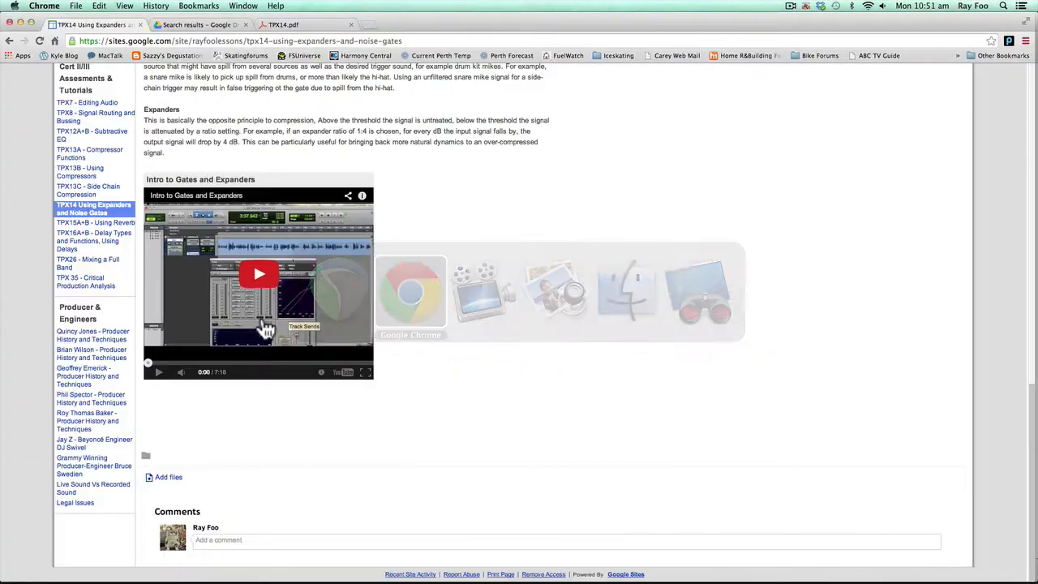